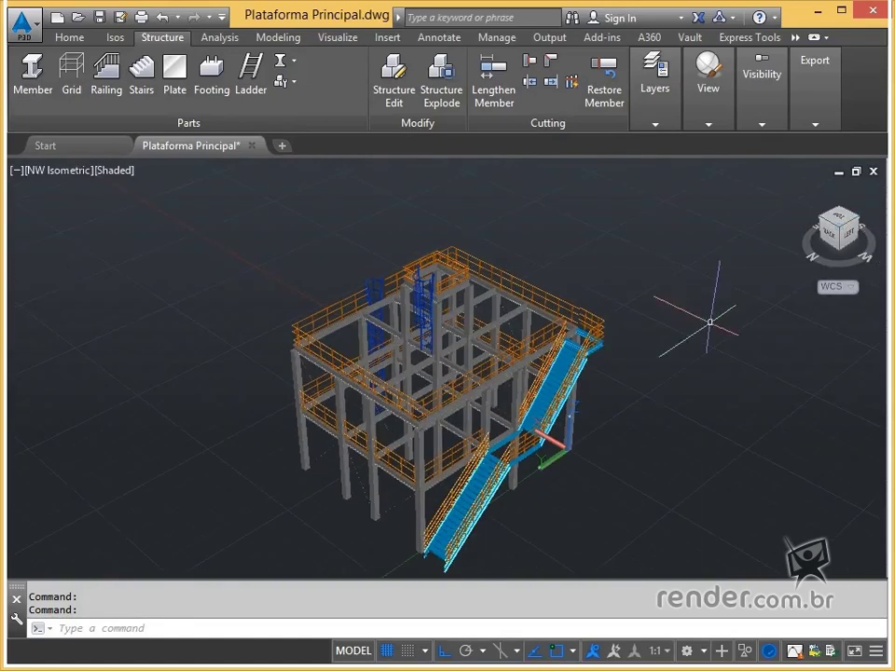
# - Create a new layer named 'Placas e Grades' in Layer Properties
pyautogui.scroll(4, 495, 389)
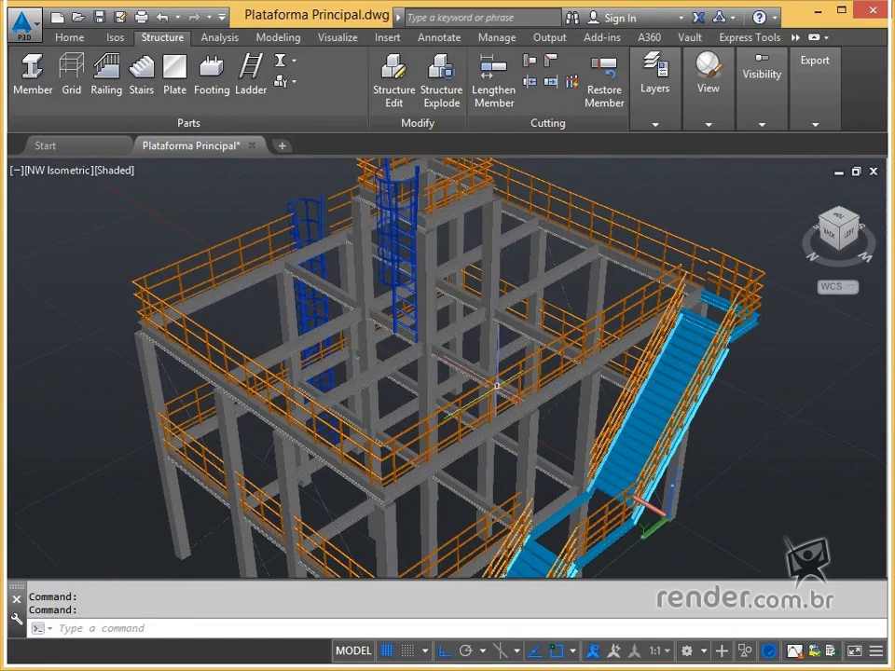
pyautogui.scroll(-2, 496, 385)
pyautogui.scroll(-2, 495, 390)
pyautogui.moveTo(495, 389)
pyautogui.mouseDown(button='middle')
pyautogui.moveTo(521, 320)
pyautogui.moveTo(501, 345)
pyautogui.mouseUp(button='middle')
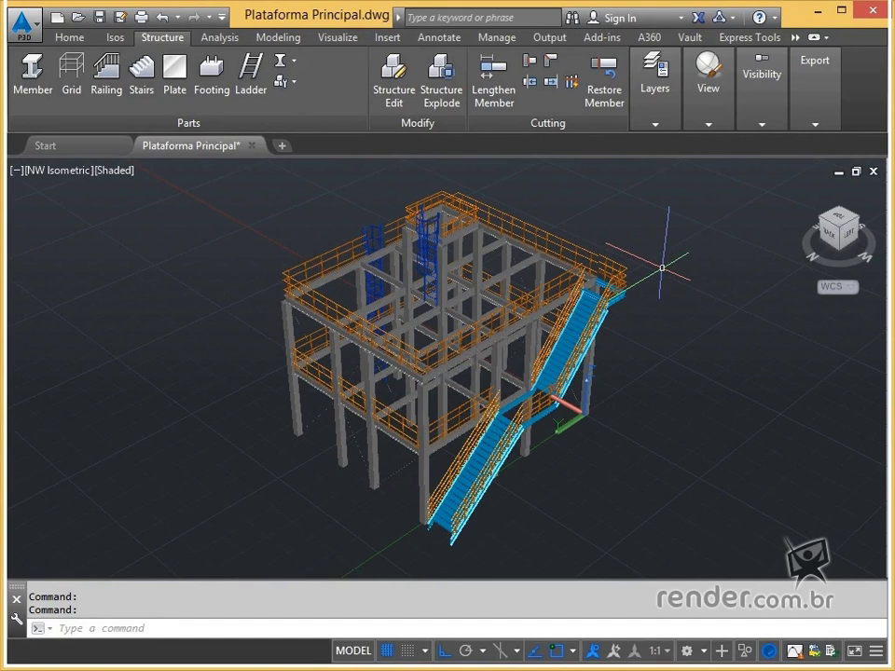
pyautogui.click(656, 126)
pyautogui.click(656, 159)
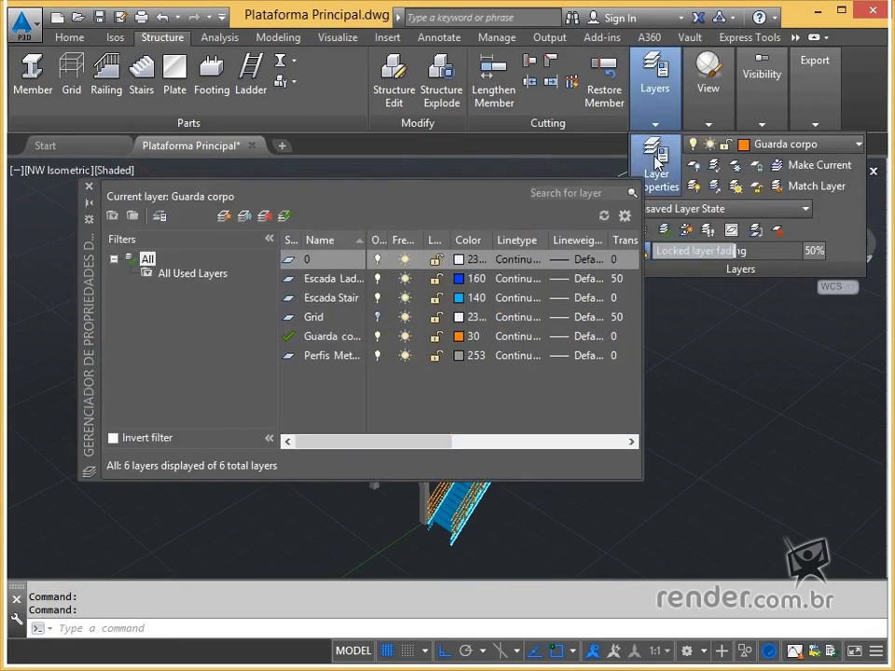
pyautogui.click(223, 217)
pyautogui.write('Placas e Grades')
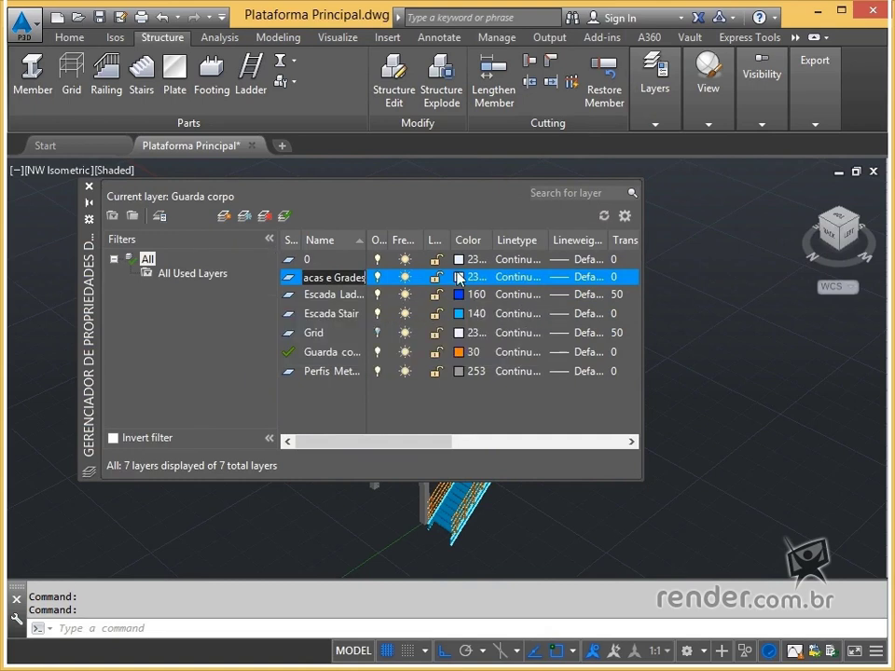
# - Give the new layer green index colour 92 and make it the current layer
pyautogui.click(462, 279)
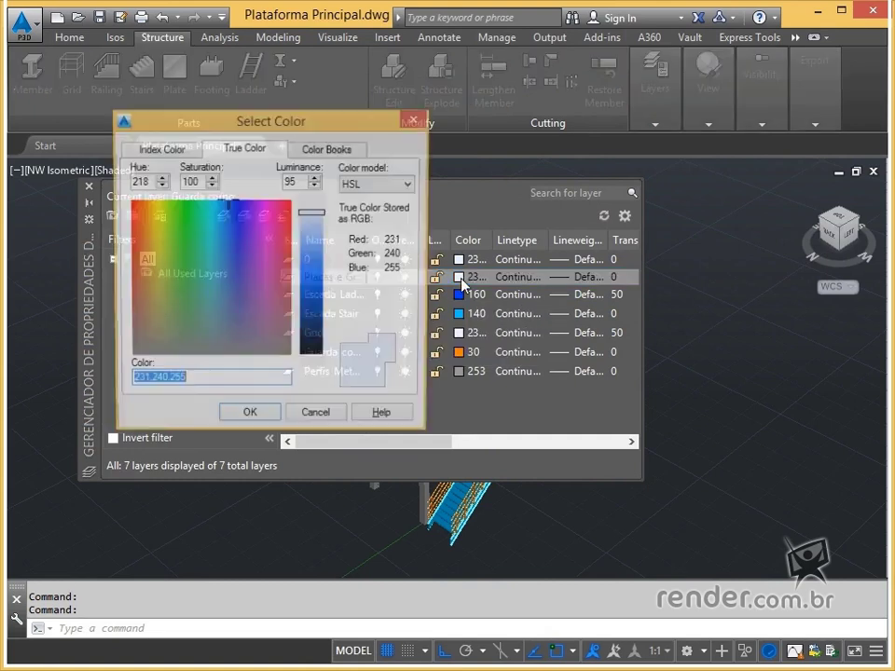
pyautogui.click(162, 149)
pyautogui.click(231, 204)
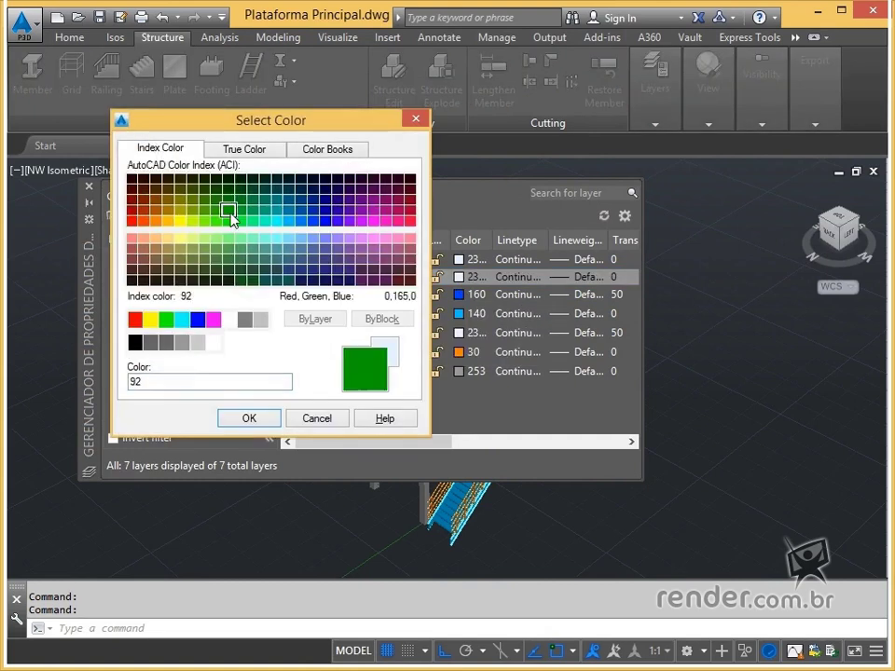
pyautogui.click(254, 421)
pyautogui.click(284, 216)
pyautogui.click(89, 186)
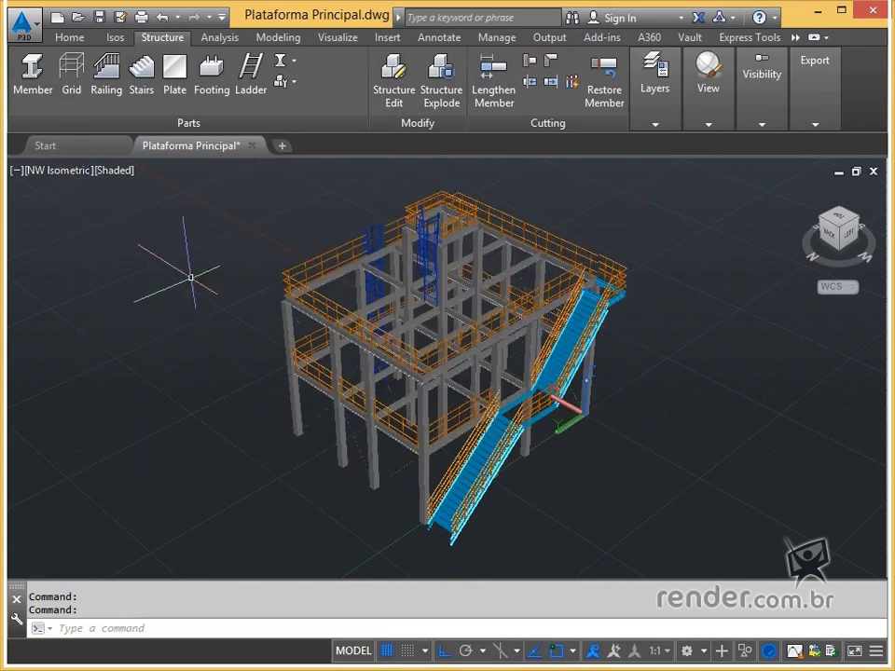
# - Turn off the Perfis Metálicos and Guarda corpo layers and turn on the Grid layer
pyautogui.click(656, 121)
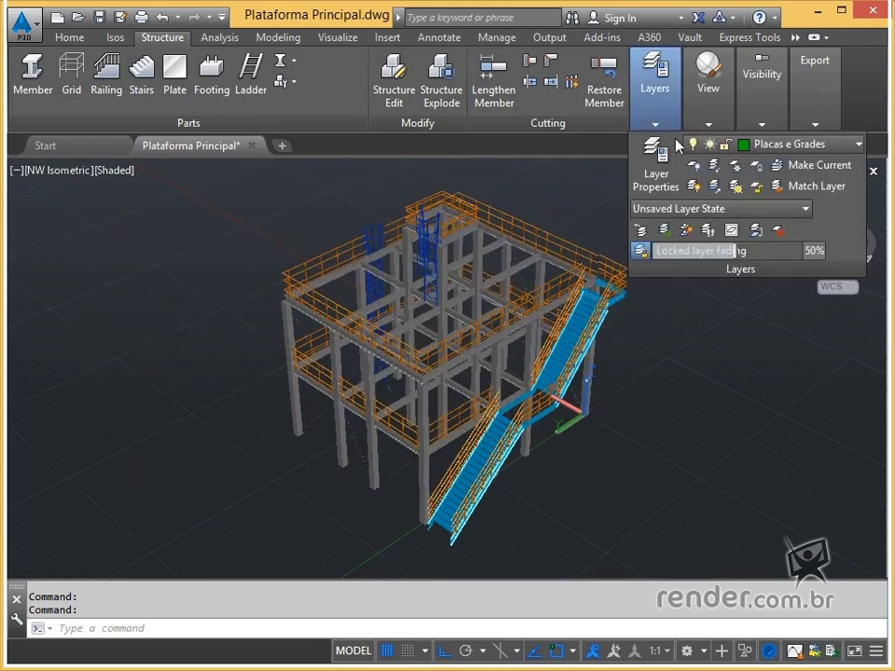
pyautogui.click(776, 147)
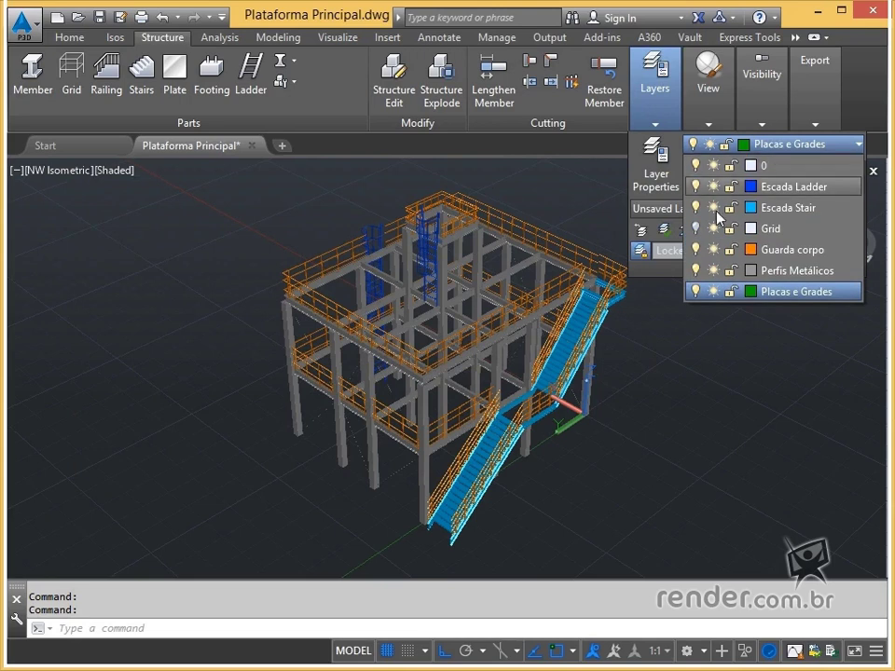
pyautogui.click(695, 271)
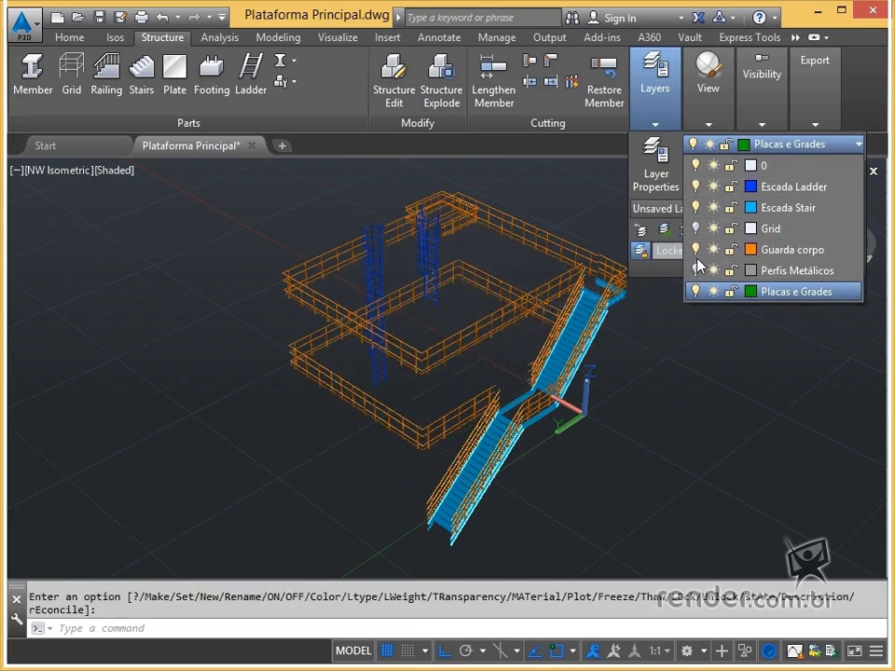
pyautogui.click(695, 229)
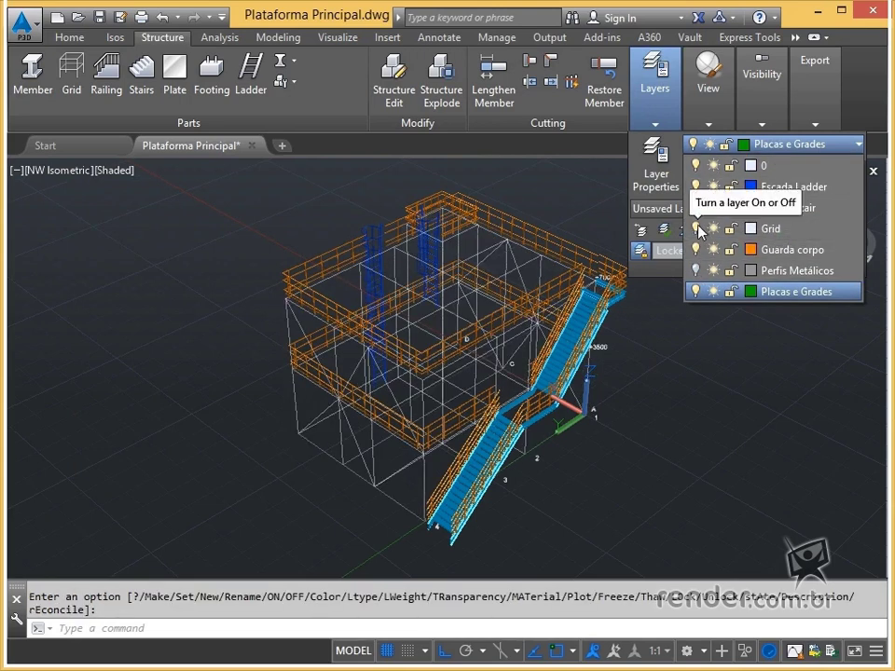
pyautogui.click(696, 249)
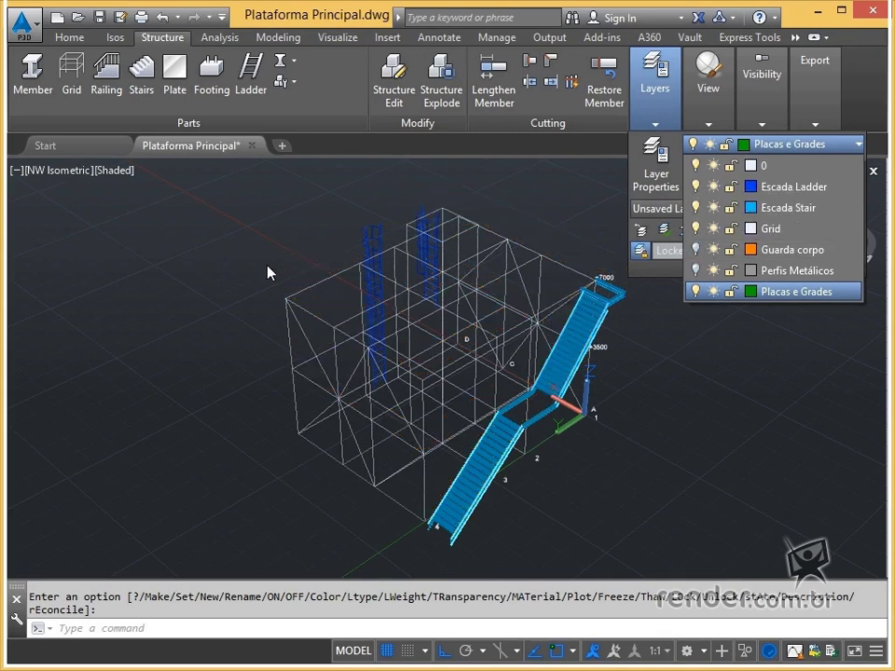
pyautogui.click(235, 270)
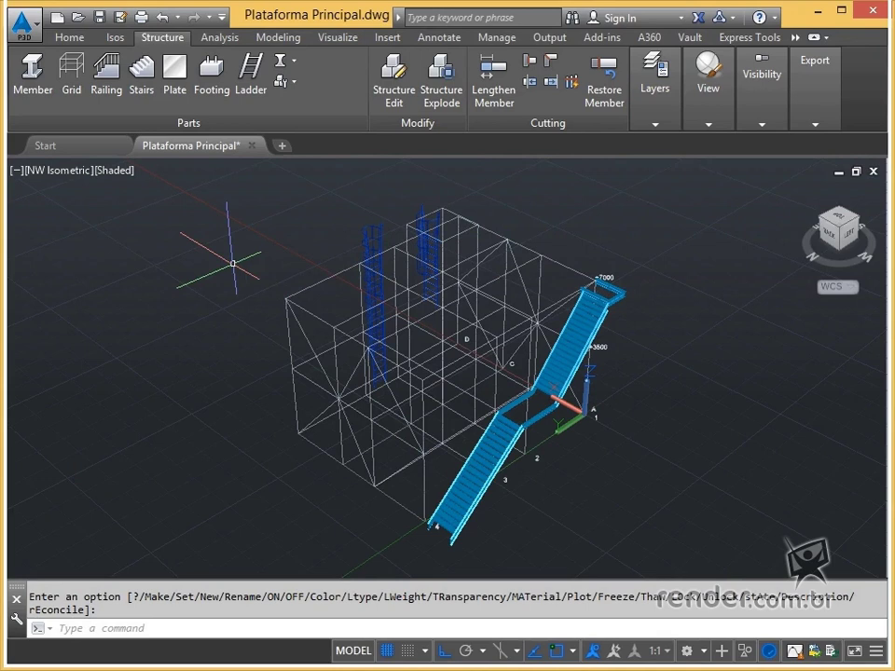
# - Start a new steel plate with ASTM standard, A36 material code and 15 thickness
pyautogui.click(177, 92)
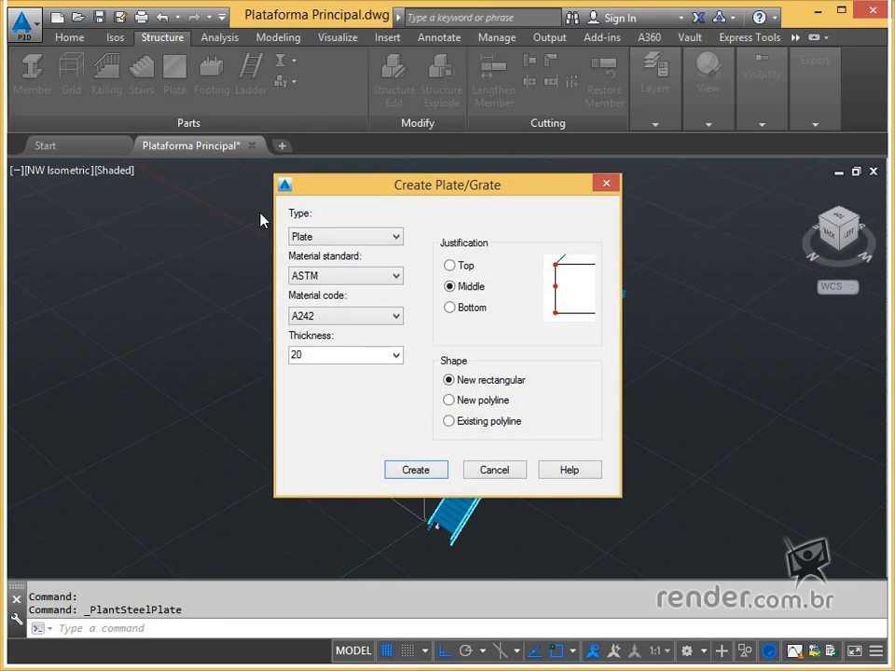
pyautogui.click(331, 280)
pyautogui.click(327, 292)
pyautogui.click(345, 317)
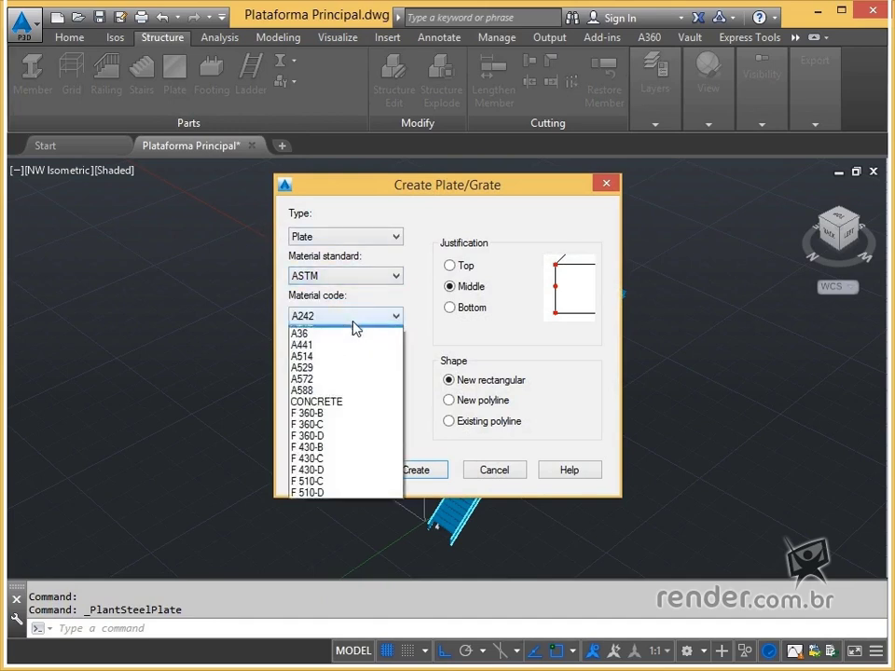
pyautogui.click(351, 343)
pyautogui.write('15')
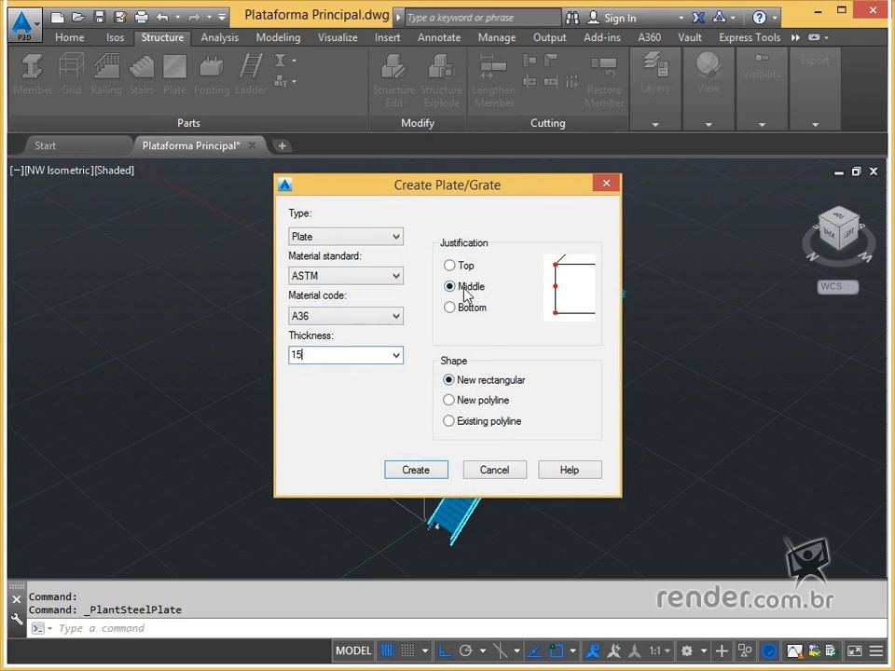
# - Place two rectangular plates between opposite grid corners inside the platform frame
pyautogui.click(435, 470)
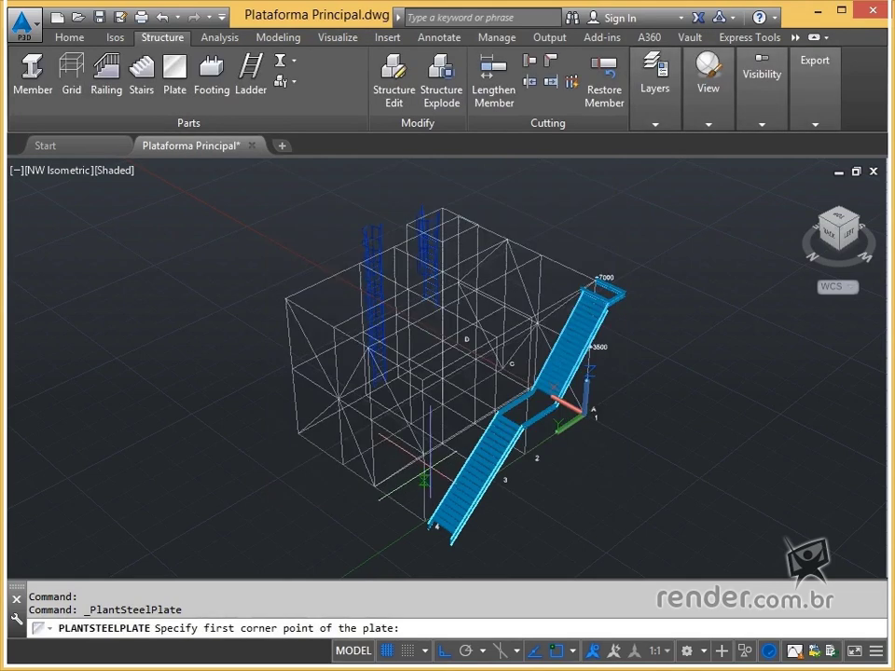
pyautogui.scroll(2, 312, 316)
pyautogui.scroll(-2, 313, 321)
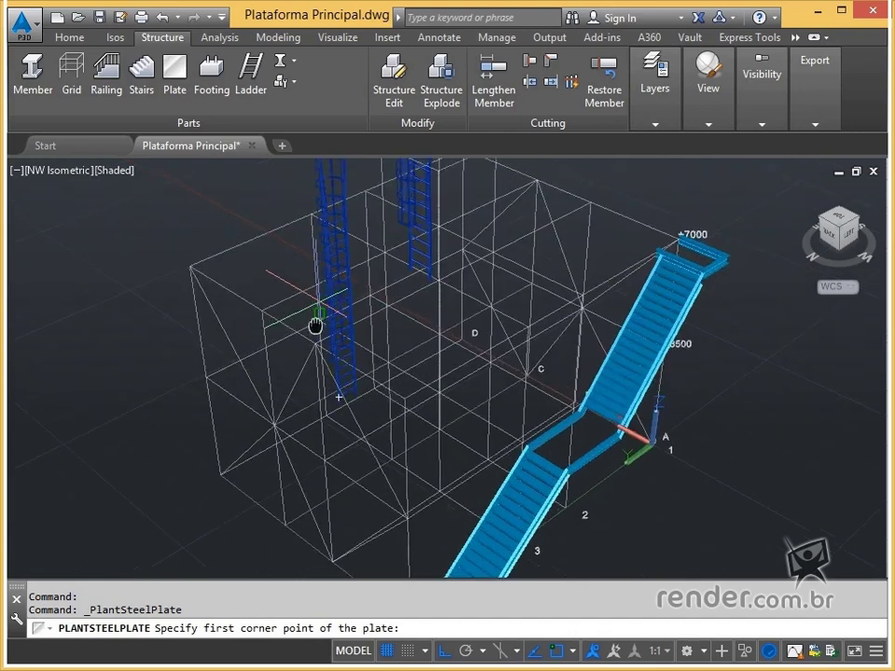
pyautogui.scroll(-1, 309, 373)
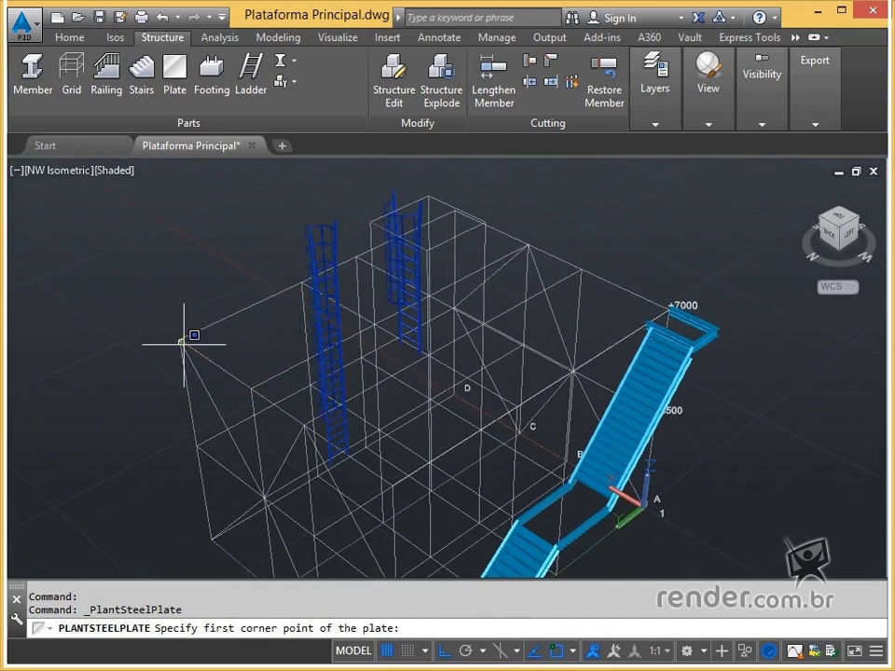
pyautogui.click(182, 338)
pyautogui.click(374, 323)
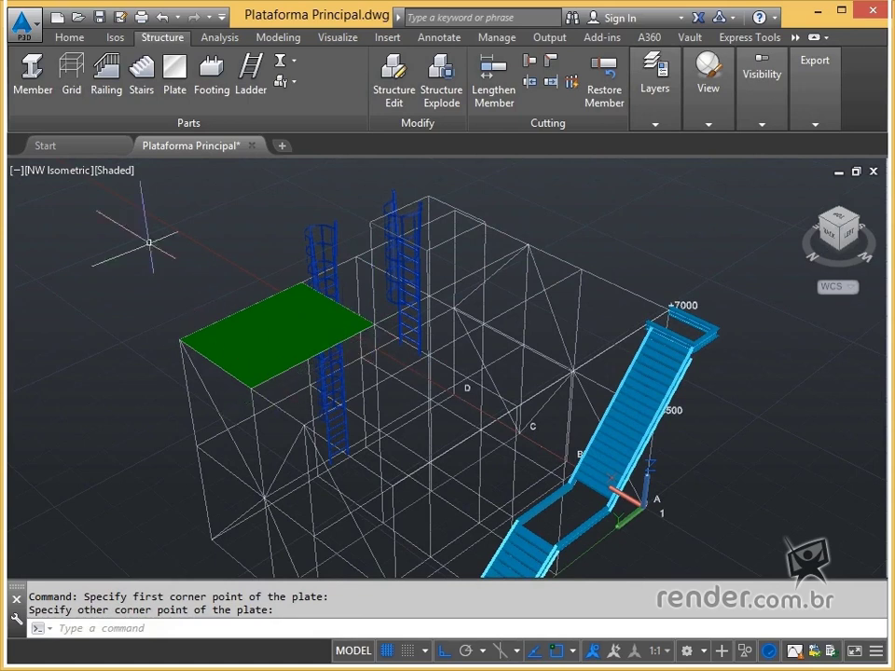
pyautogui.click(175, 75)
pyautogui.click(430, 469)
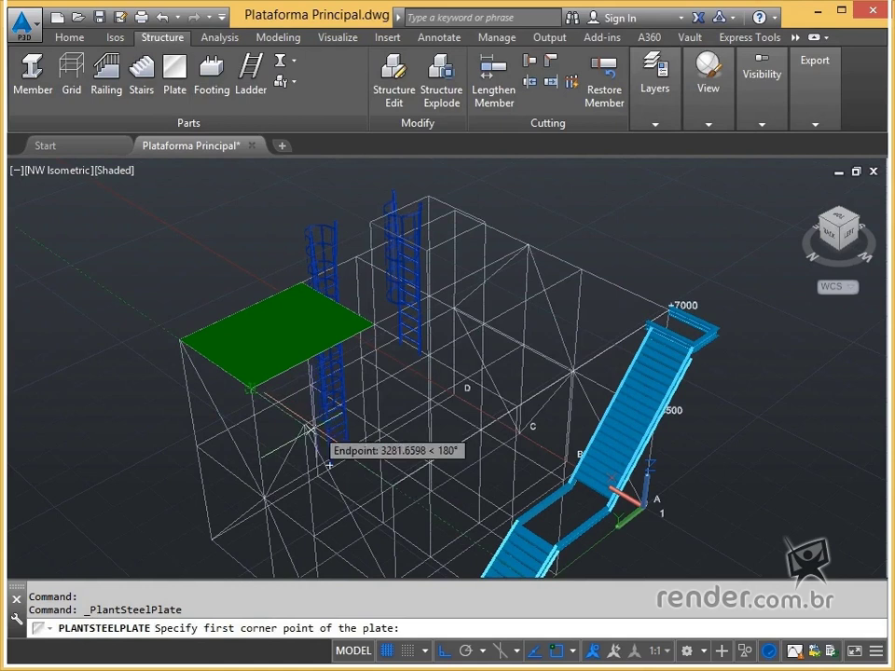
pyautogui.click(304, 424)
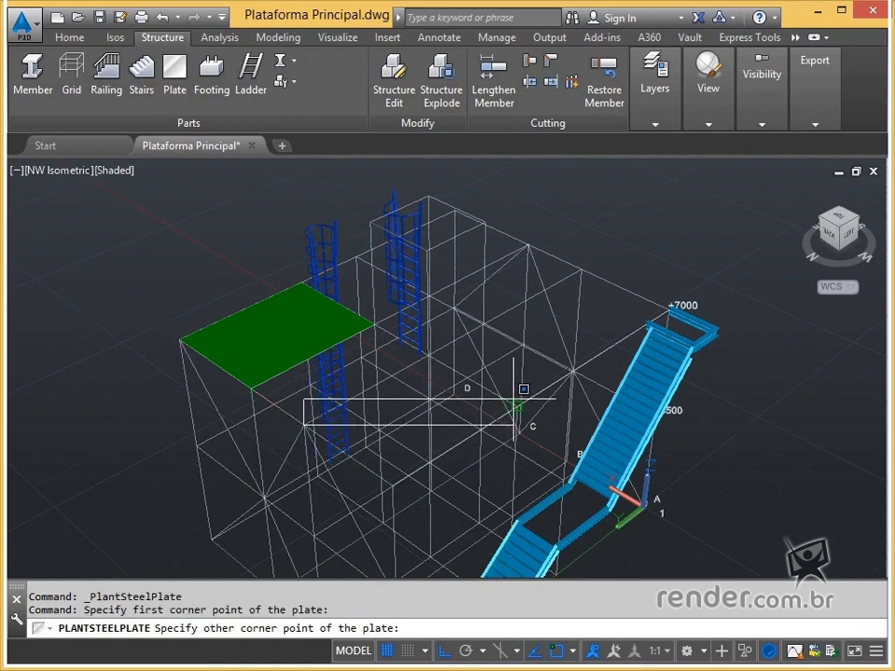
pyautogui.click(516, 403)
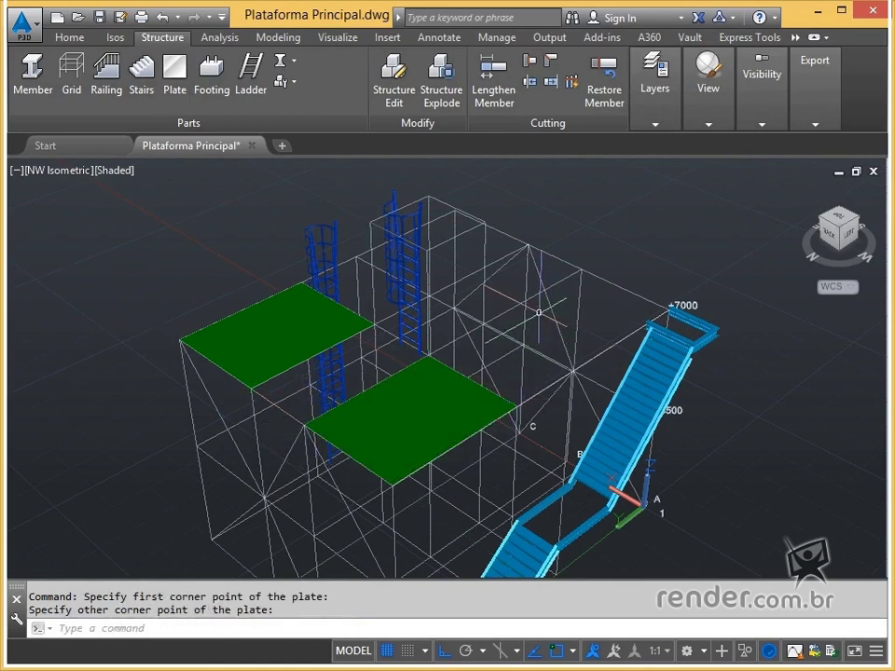
# - Begin a third plate, pick its first corner, then cancel it
pyautogui.click(175, 73)
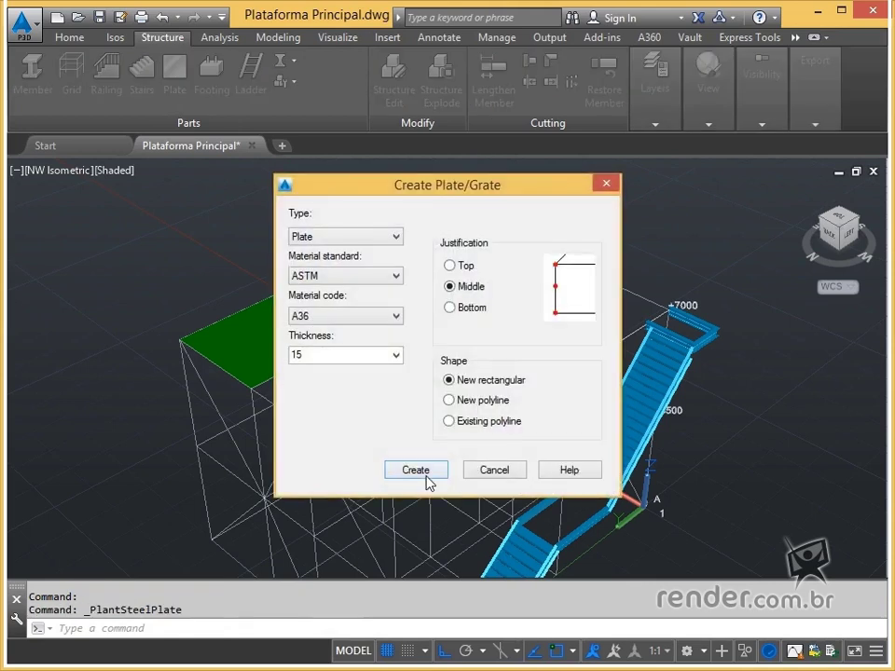
pyautogui.click(415, 470)
pyautogui.scroll(5, 522, 392)
pyautogui.click(396, 330)
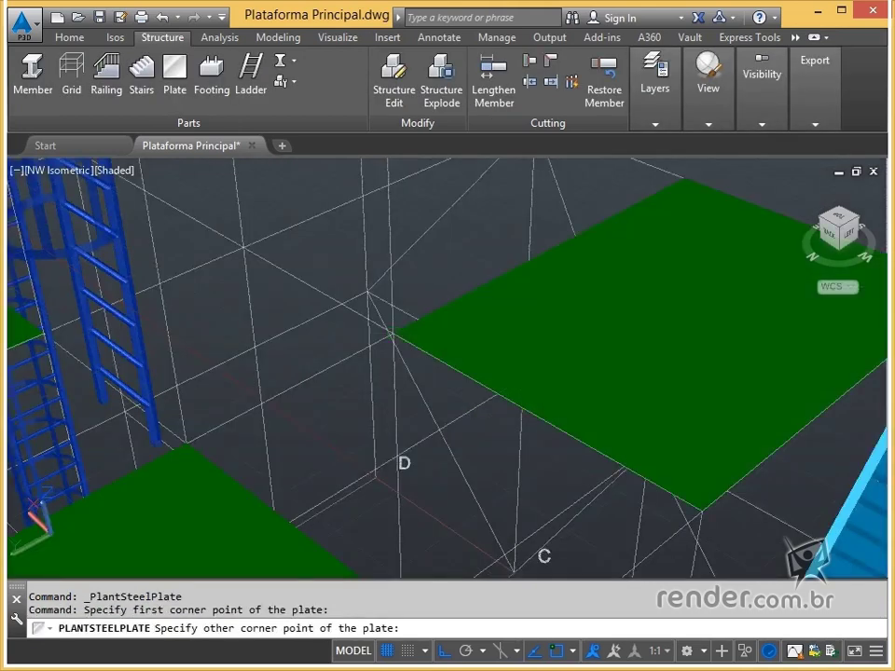
pyautogui.scroll(-5, 424, 333)
pyautogui.press('Escape')
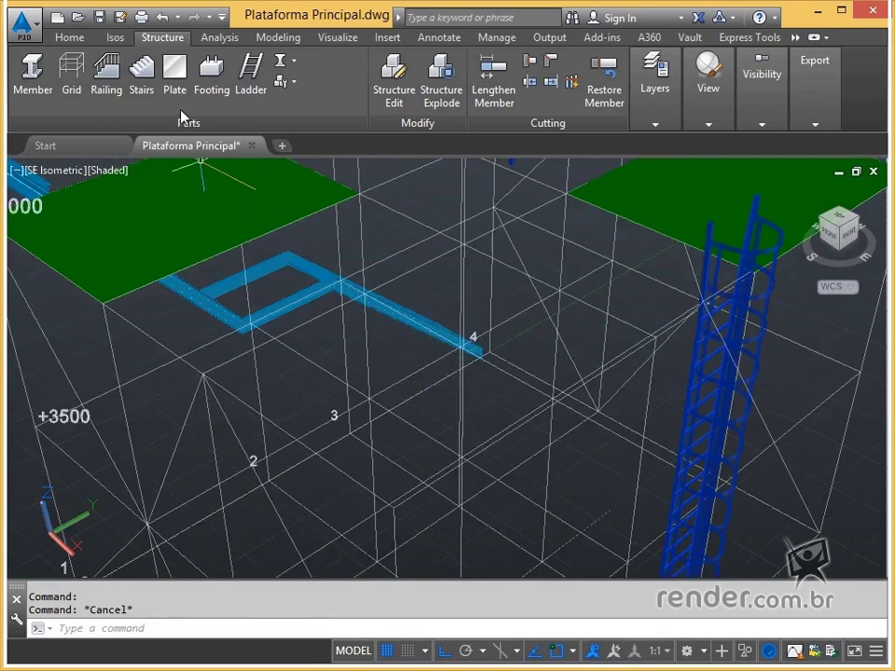
# - Place a fourth plate spanning an open bay between two opposite corners
pyautogui.click(173, 84)
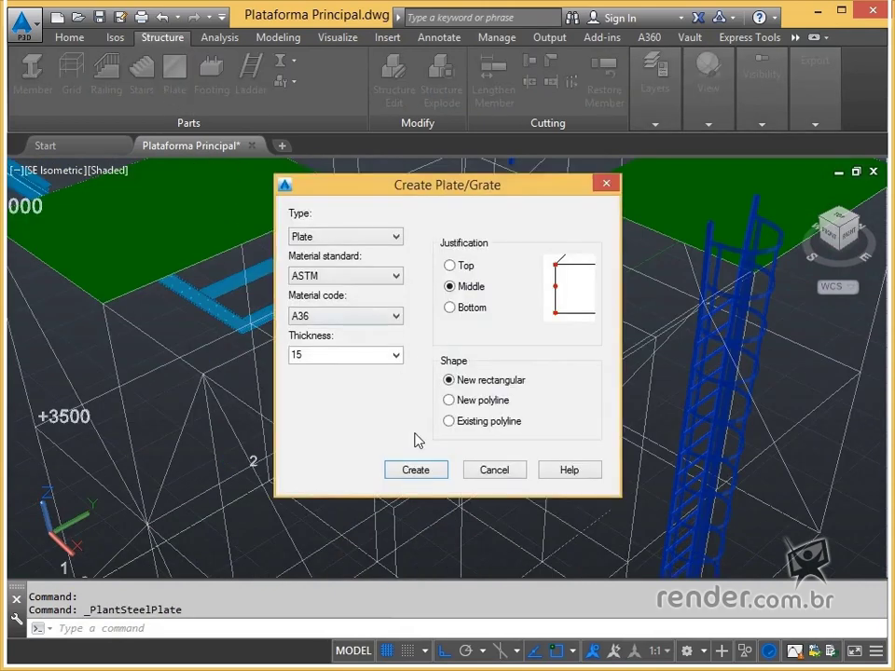
pyautogui.click(424, 469)
pyautogui.click(203, 374)
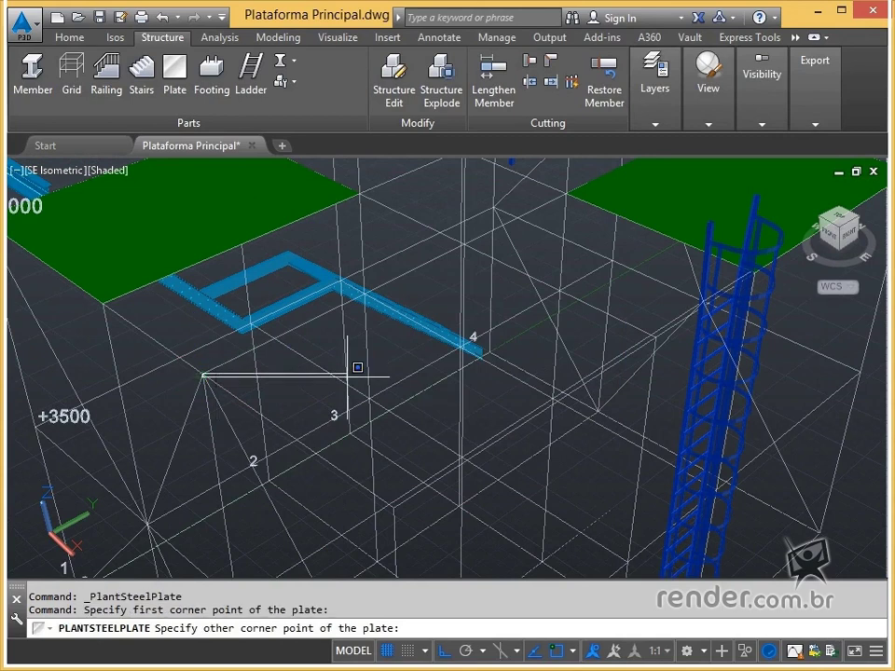
pyautogui.click(653, 339)
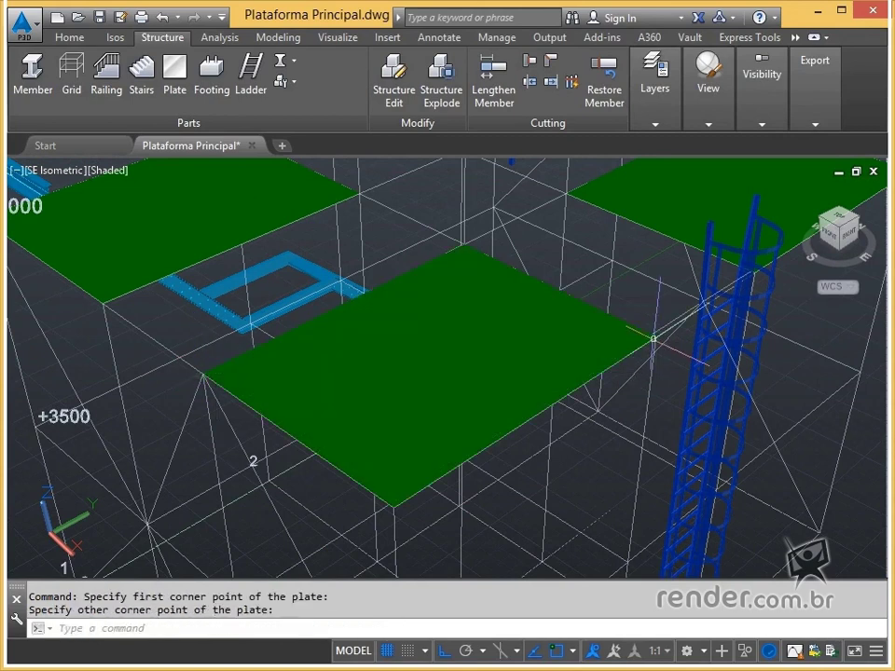
pyautogui.press('Escape')
pyautogui.scroll(-3, 653, 338)
pyautogui.moveTo(575, 378)
pyautogui.keyDown('shift'); pyautogui.mouseDown(button='middle')
pyautogui.moveTo(578, 233)
pyautogui.moveTo(267, 209)
pyautogui.mouseUp(button='middle'); pyautogui.keyUp('shift')
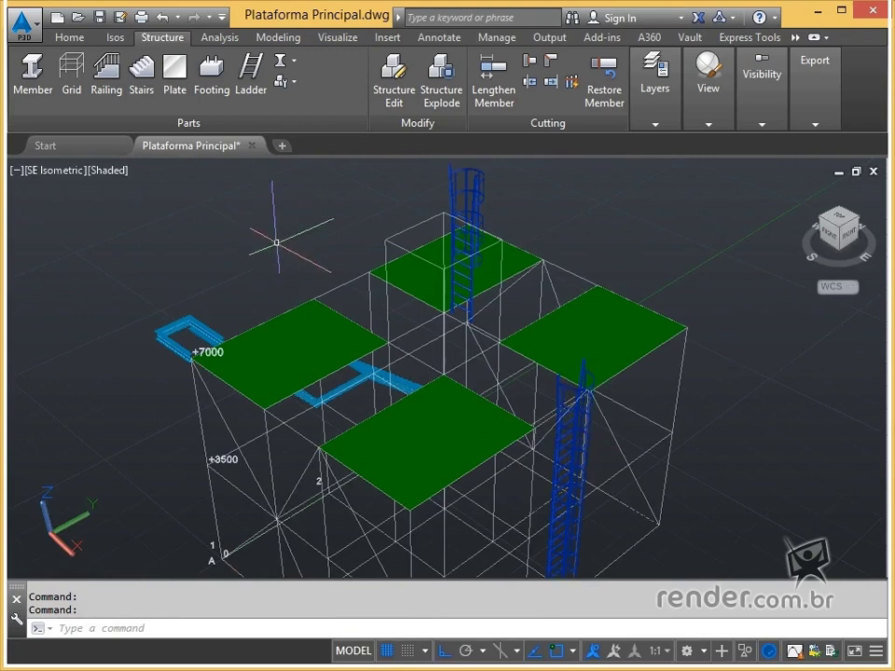
# - Configure an A242 Grating, 20 thick, with ANGLE hatch at scale 8, and create it
pyautogui.click(176, 87)
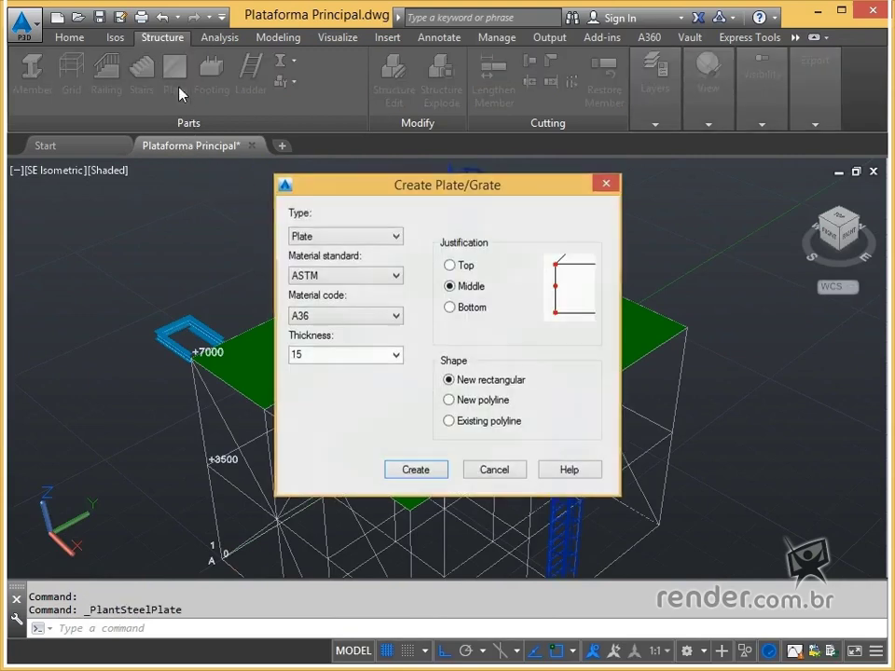
pyautogui.click(319, 238)
pyautogui.click(306, 251)
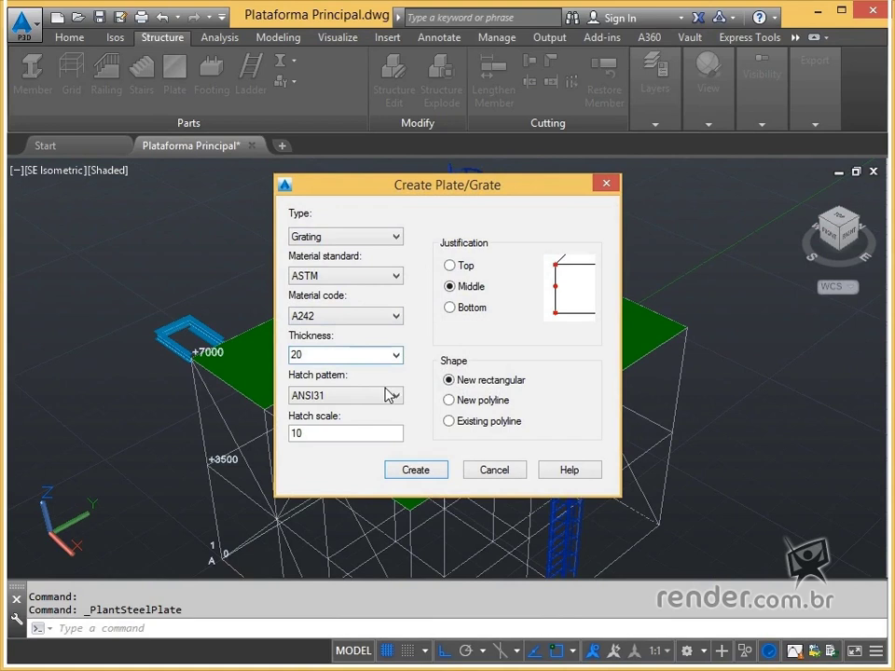
pyautogui.click(386, 401)
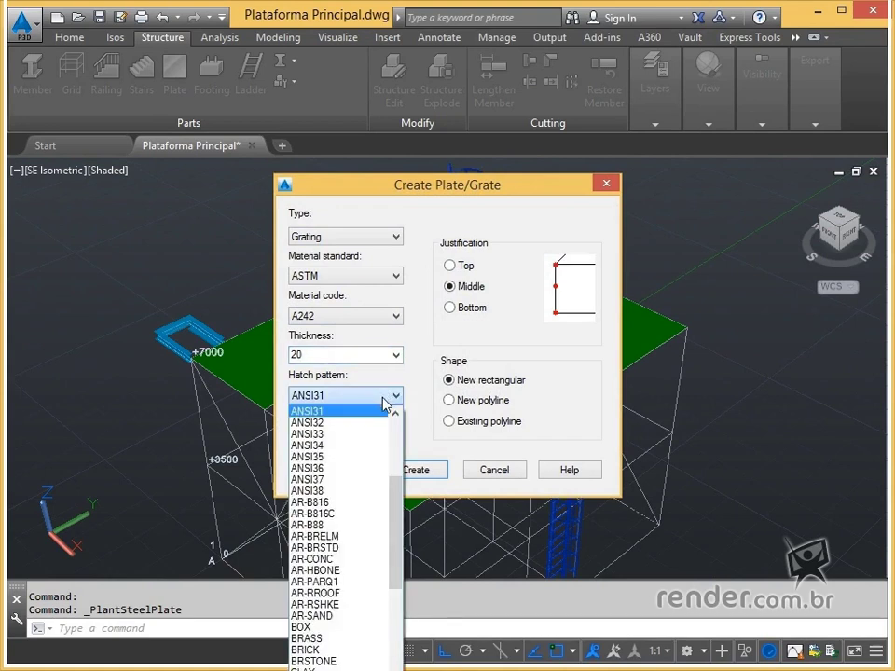
pyautogui.scroll(-9, 347, 559)
pyautogui.scroll(4, 347, 571)
pyautogui.scroll(9, 347, 573)
pyautogui.scroll(1, 350, 576)
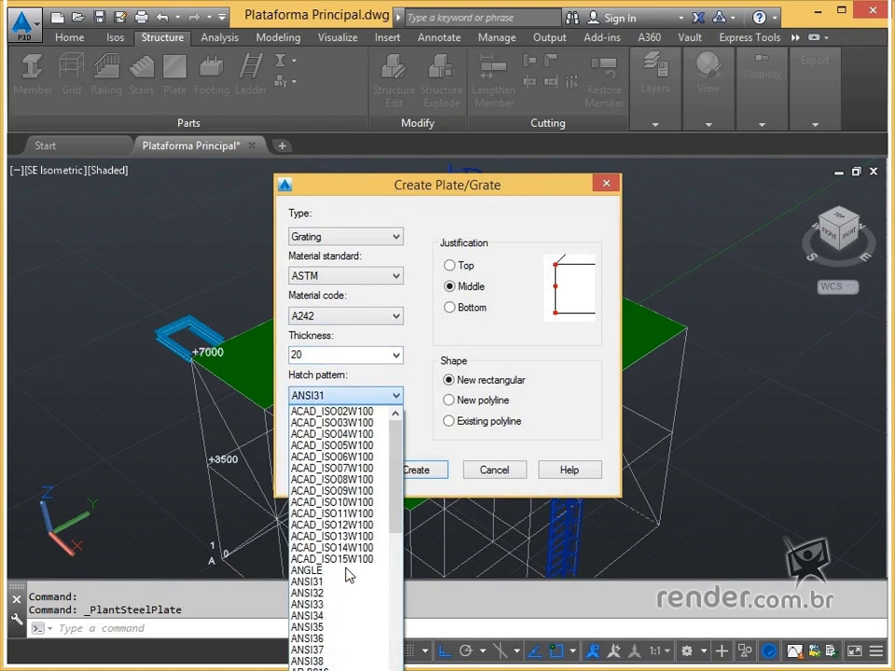
pyautogui.click(346, 570)
pyautogui.write('8')
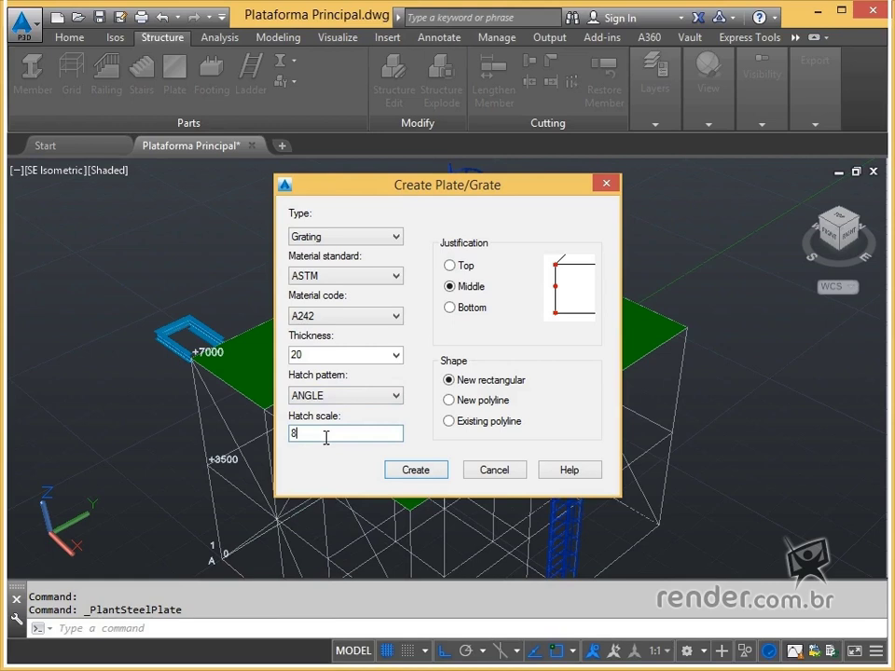
pyautogui.click(417, 472)
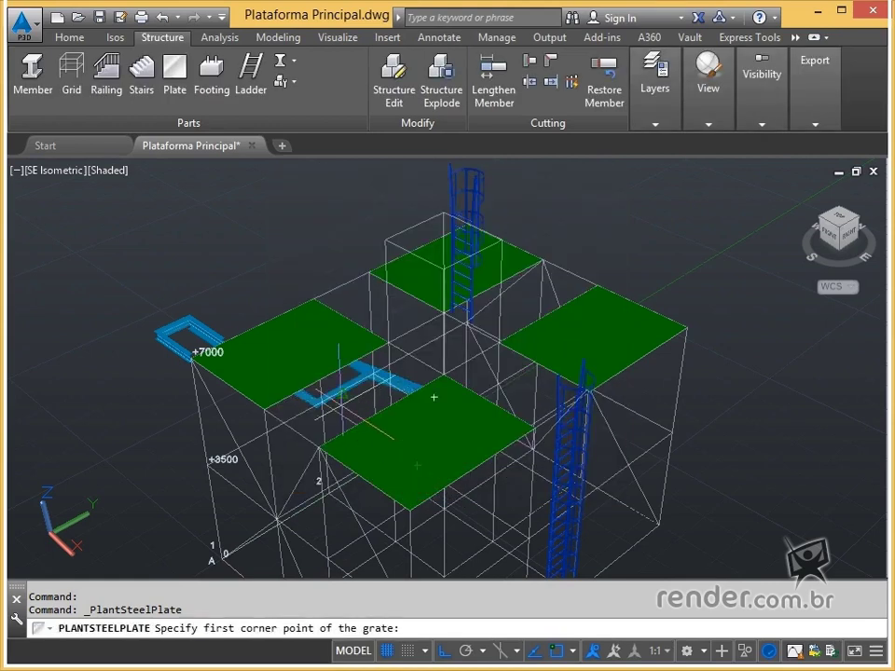
# - Place two ANGLE gratings in open bays, the second filling the right bay
pyautogui.click(263, 410)
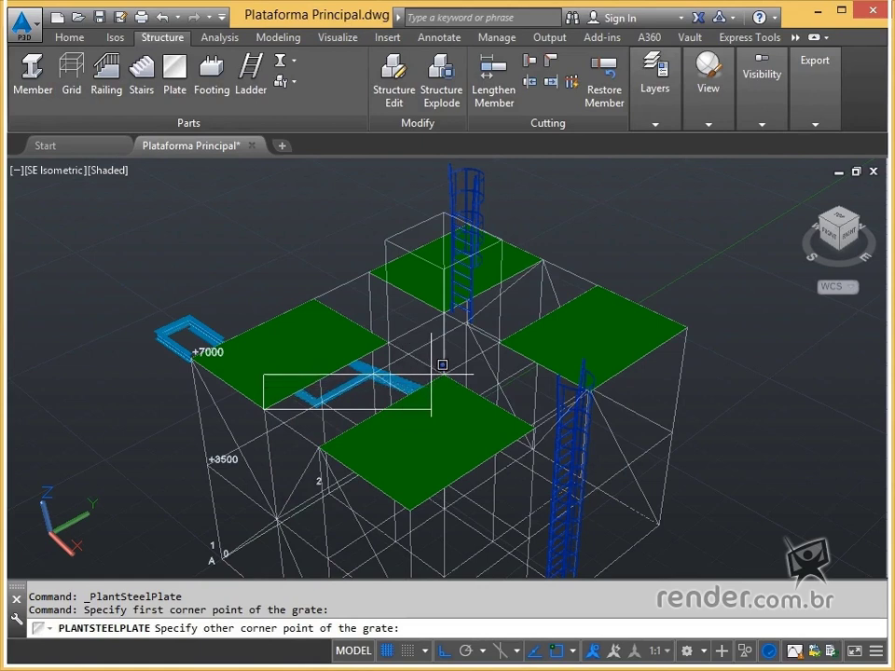
pyautogui.click(442, 374)
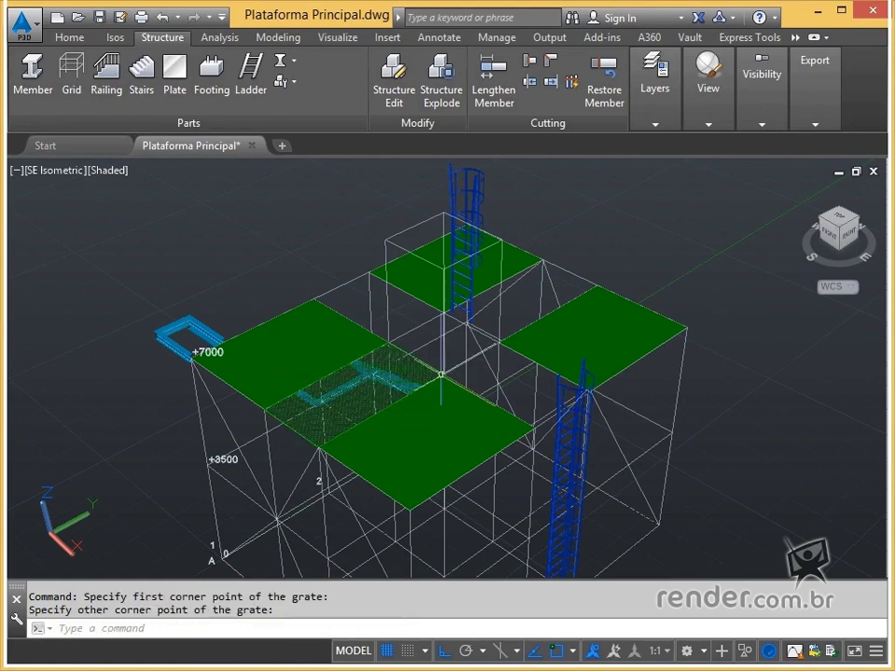
pyautogui.scroll(5, 413, 374)
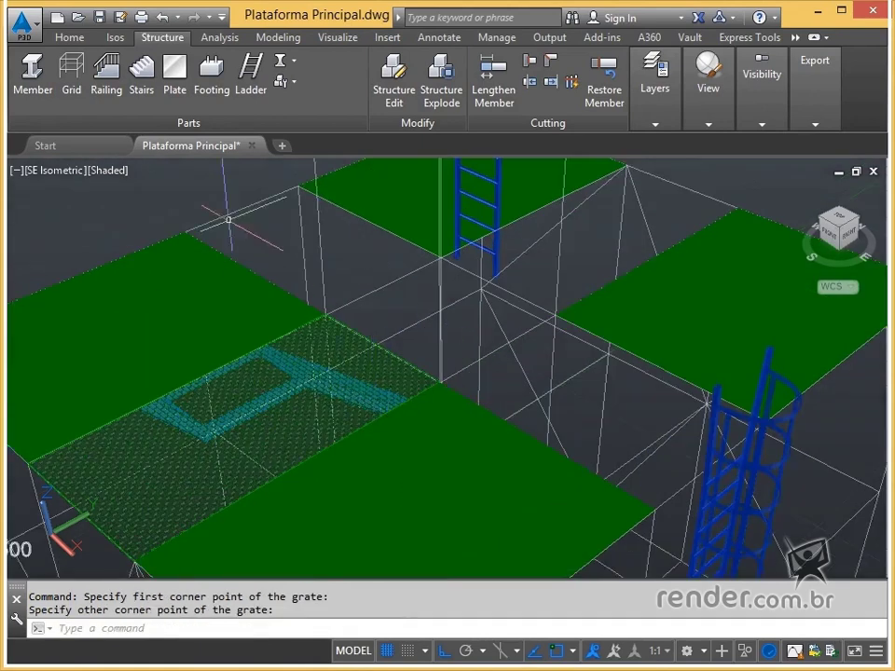
pyautogui.click(176, 75)
pyautogui.click(416, 470)
pyautogui.click(440, 383)
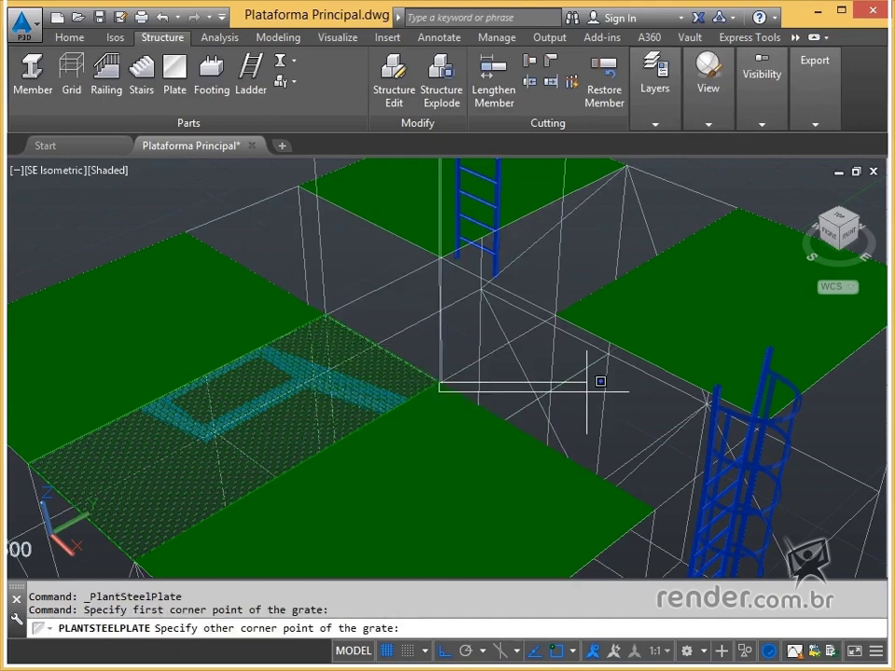
pyautogui.click(774, 414)
pyautogui.scroll(-3, 550, 466)
# - Deck the small upper ladder platform with a third grating
pyautogui.click(175, 75)
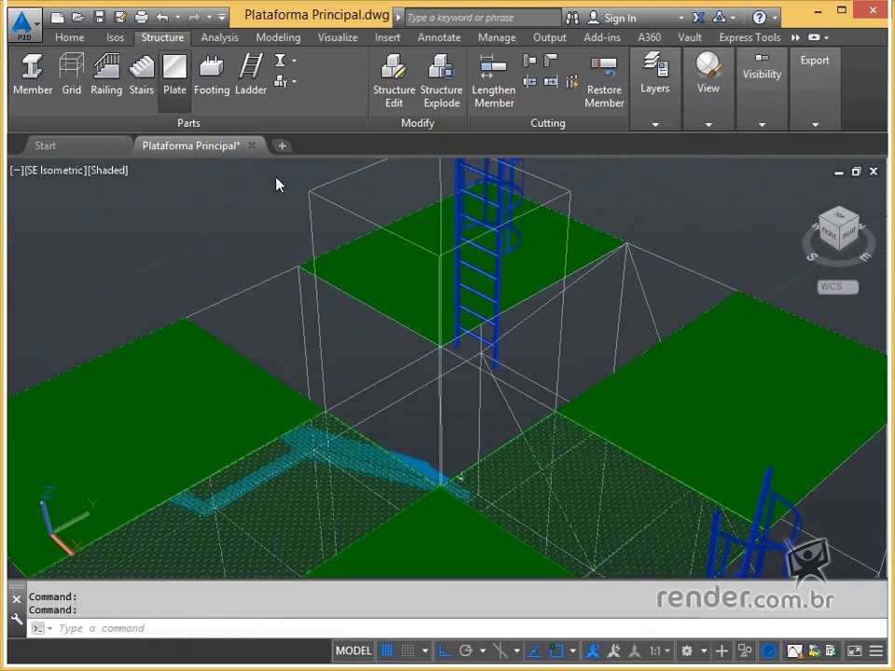
pyautogui.click(416, 470)
pyautogui.scroll(5, 411, 444)
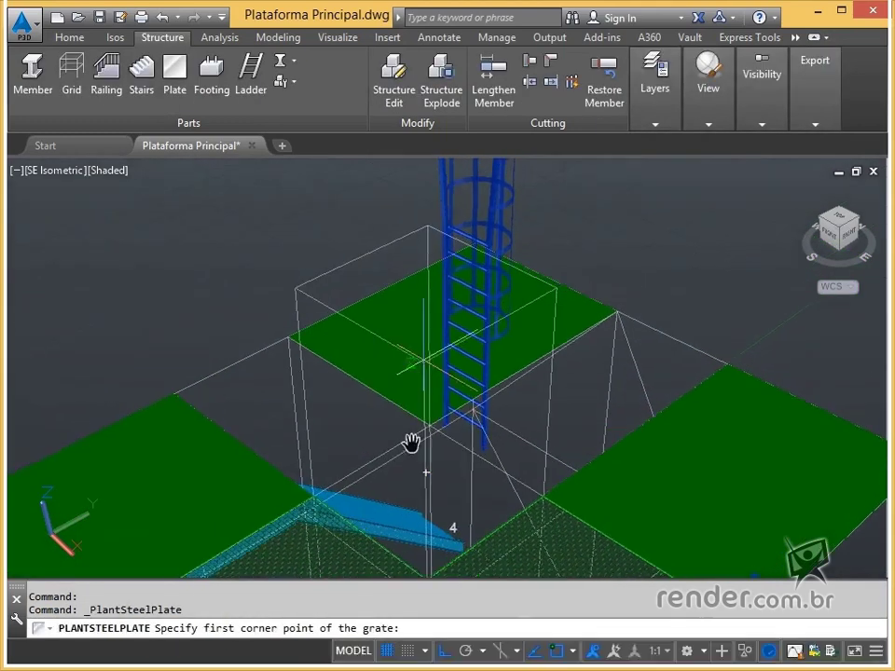
pyautogui.click(295, 290)
pyautogui.click(729, 416)
pyautogui.keyDown('shift'); pyautogui.moveTo(729, 415); pyautogui.dragTo(784, 339, button='middle'); pyautogui.keyUp('shift')
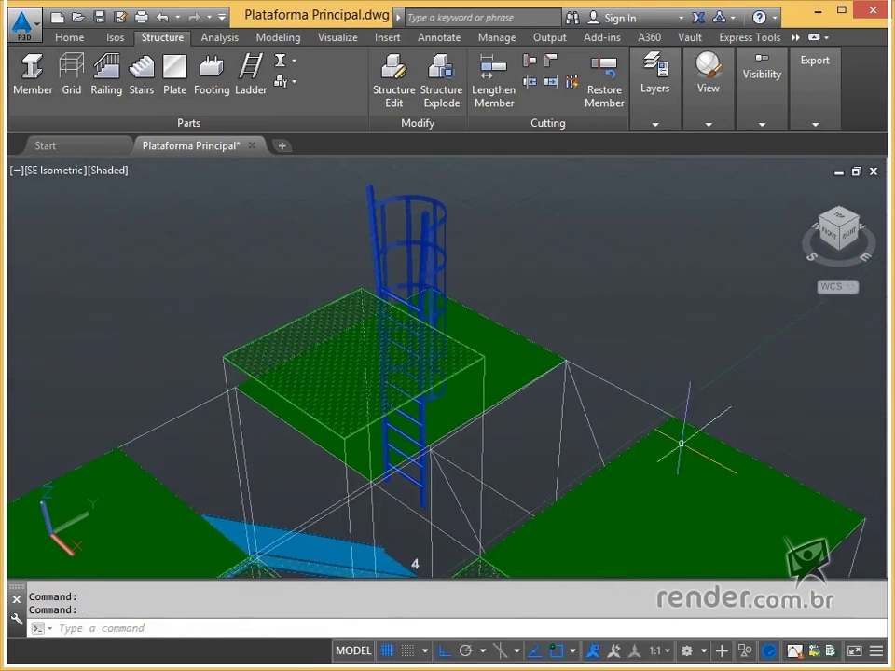
pyautogui.click(863, 227)
pyautogui.scroll(4, 523, 317)
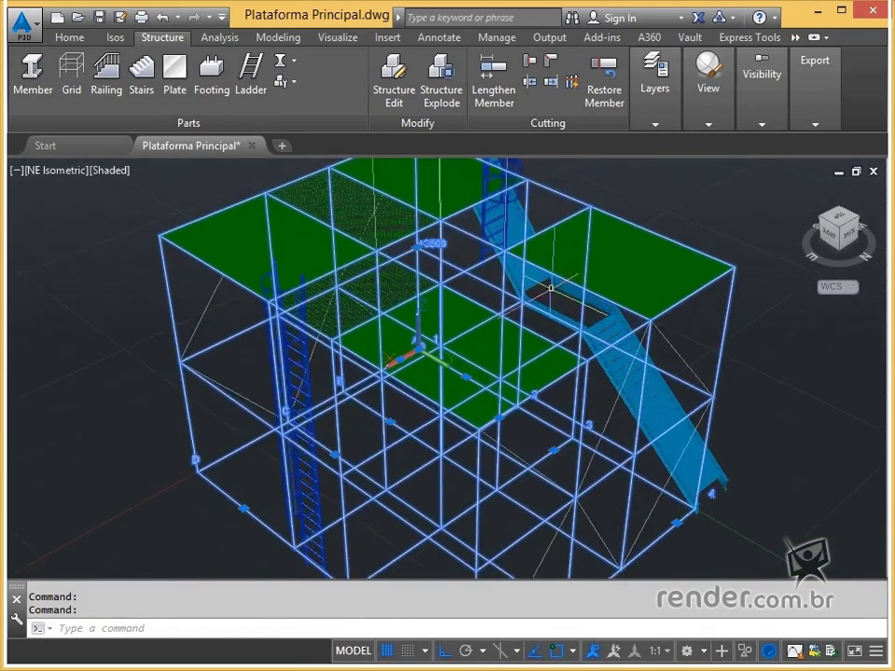
pyautogui.scroll(2, 438, 373)
# - Fill the gap between the two floor plates beside the stairs with a grating
pyautogui.click(174, 73)
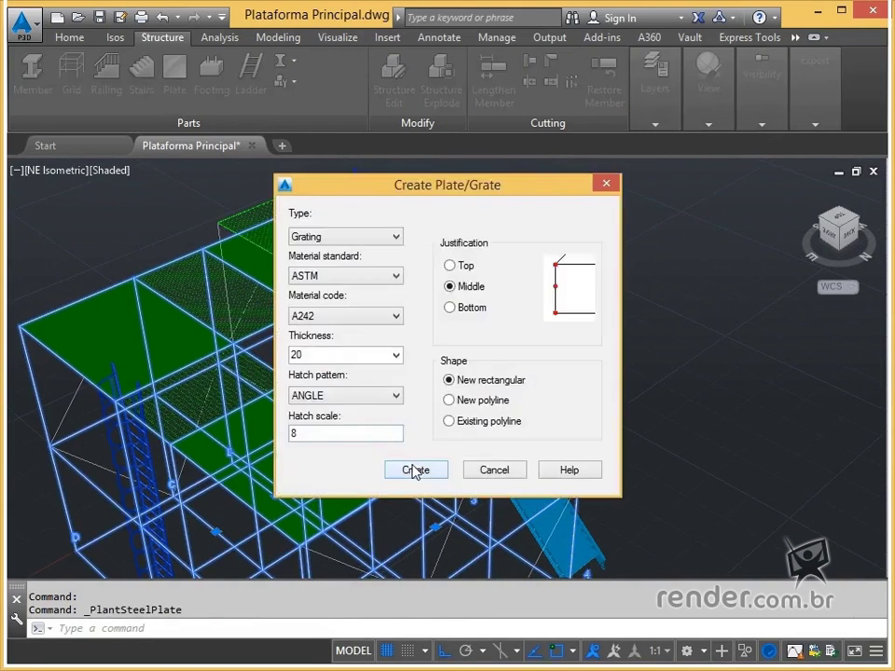
pyautogui.click(175, 72)
pyautogui.press('Return')
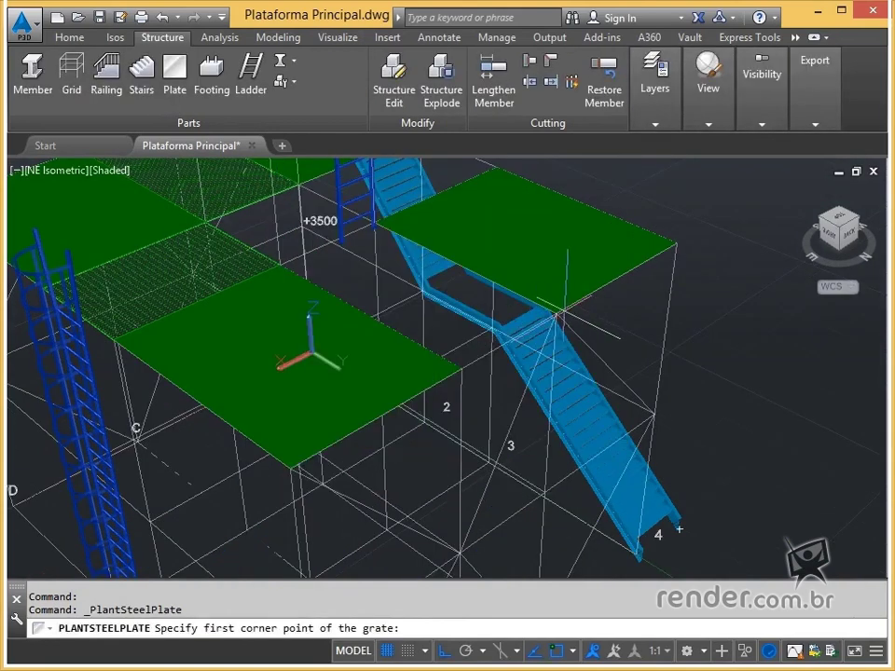
pyautogui.click(556, 315)
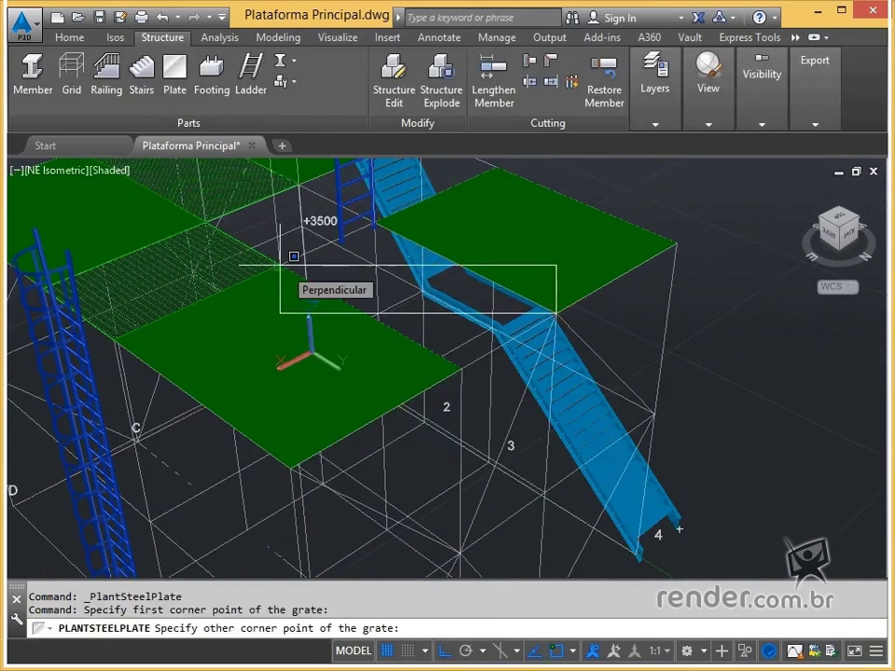
pyautogui.click(295, 255)
pyautogui.moveTo(430, 297); pyautogui.dragTo(348, 388, button='middle')
pyautogui.press('Escape')
pyautogui.click(819, 224)
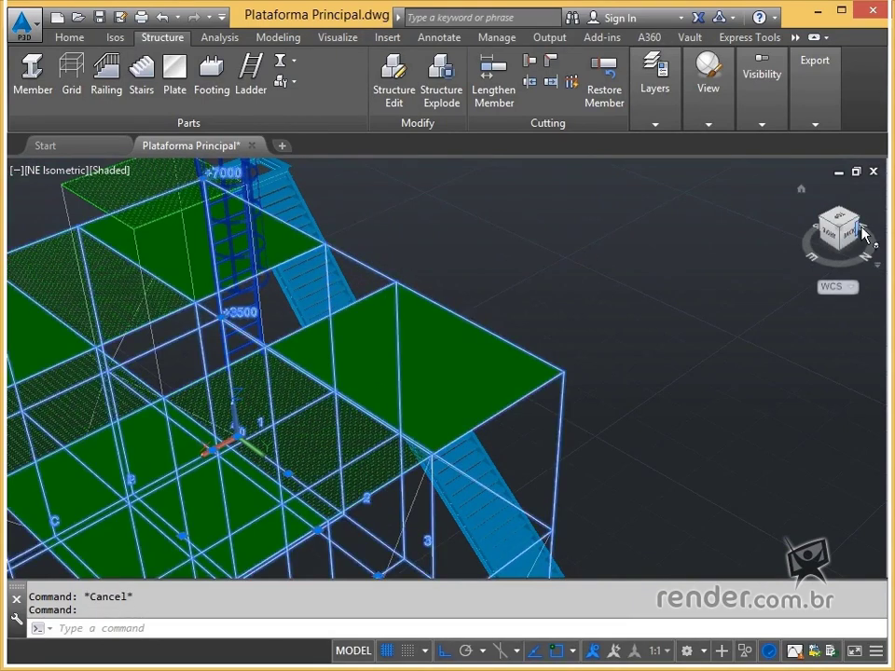
pyautogui.scroll(5, 484, 315)
pyautogui.moveTo(484, 314); pyautogui.dragTo(446, 364, button='middle')
# - Start a grating beside the stairs but cancel it after the first corner
pyautogui.click(174, 74)
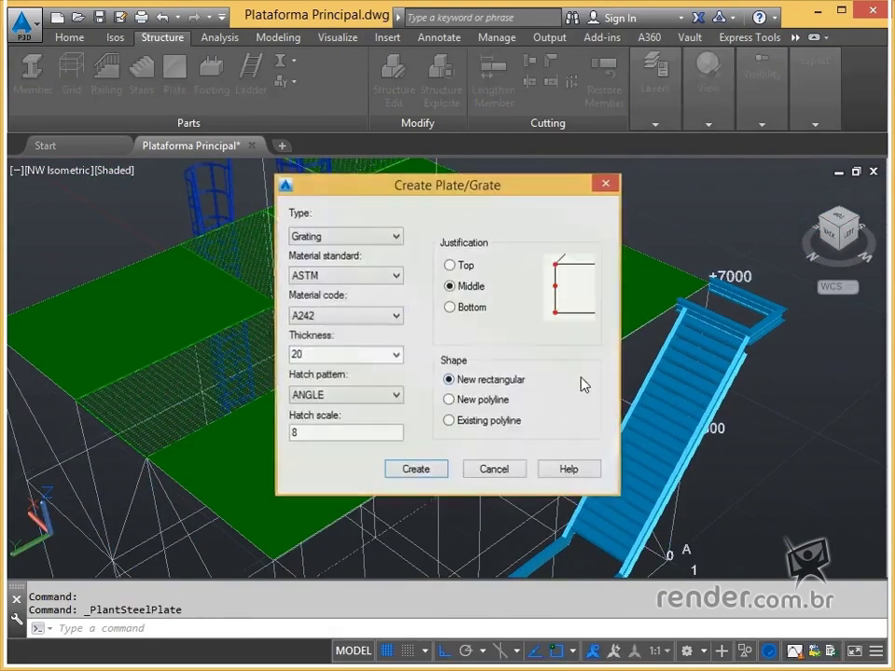
pyautogui.press('Return')
pyautogui.click(353, 350)
pyautogui.scroll(-2, 549, 360)
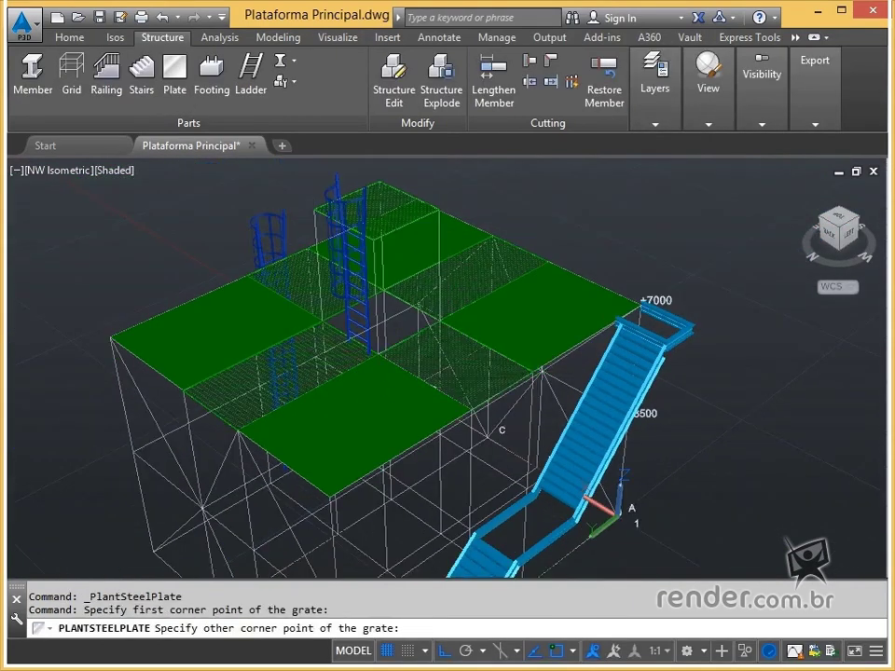
pyautogui.press('Escape')
pyautogui.moveTo(343, 444); pyautogui.dragTo(216, 334, button='middle')
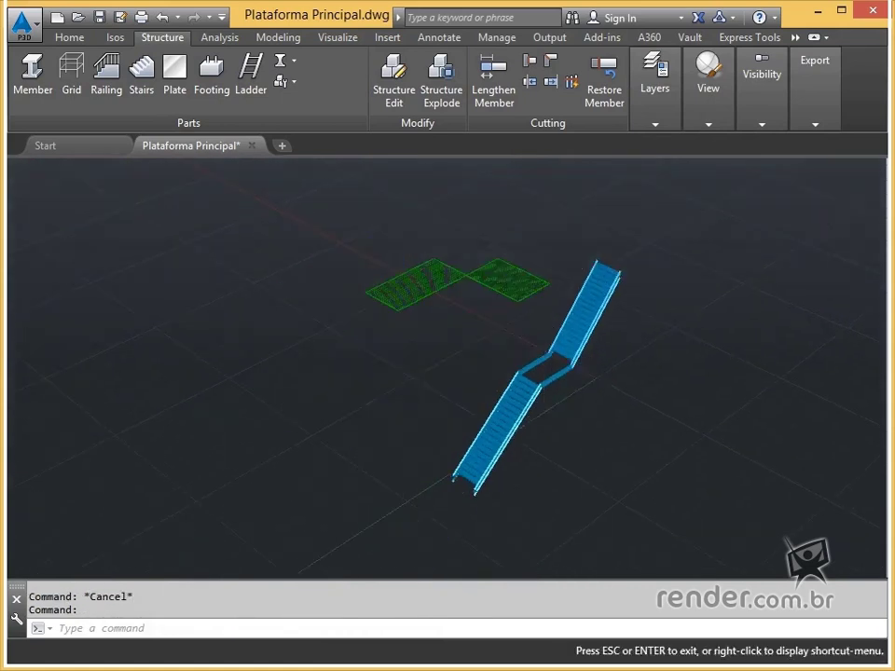
pyautogui.scroll(1, 287, 363)
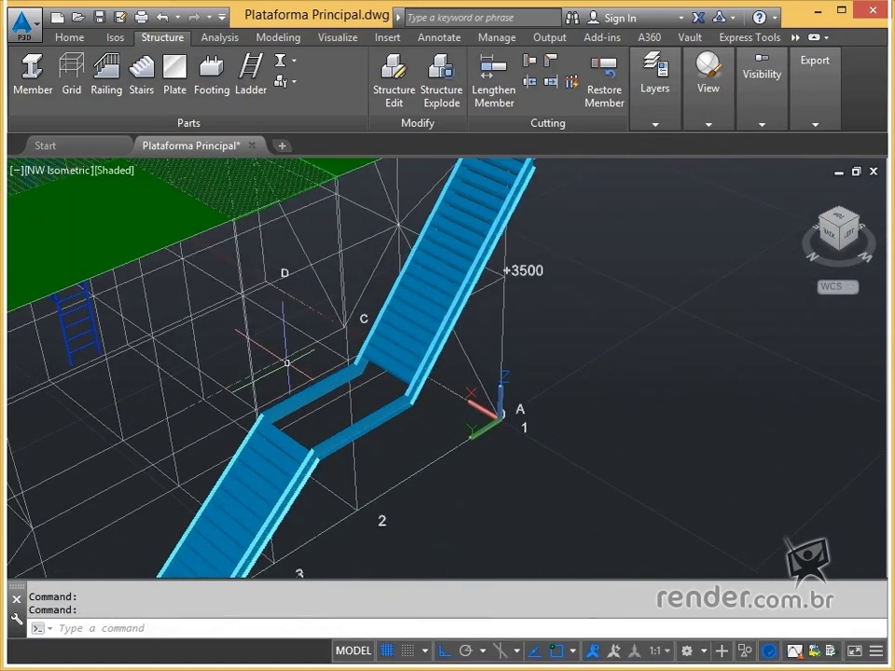
# - Place gratings on the stair landing and the adjacent bay
pyautogui.click(174, 72)
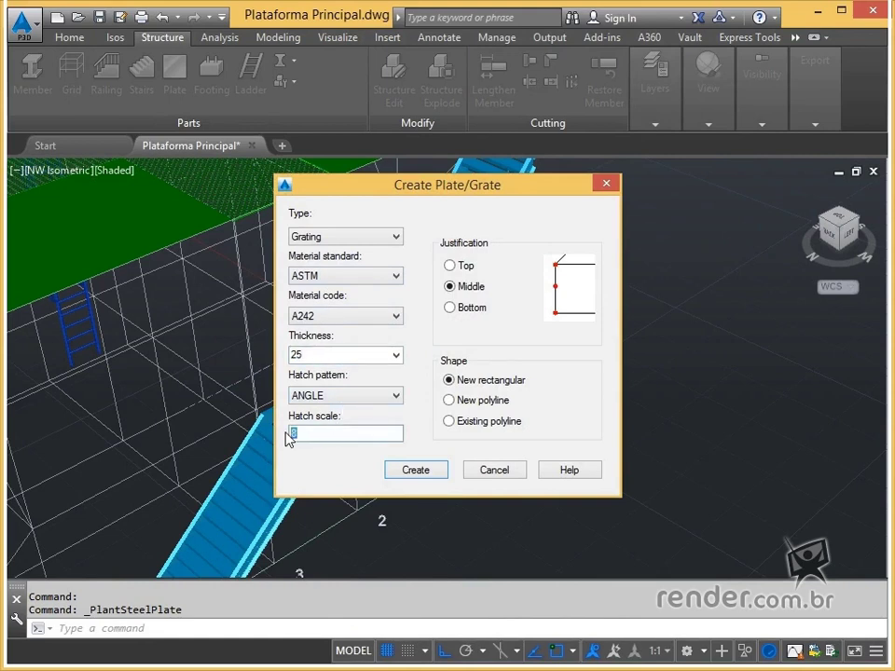
pyautogui.click(436, 470)
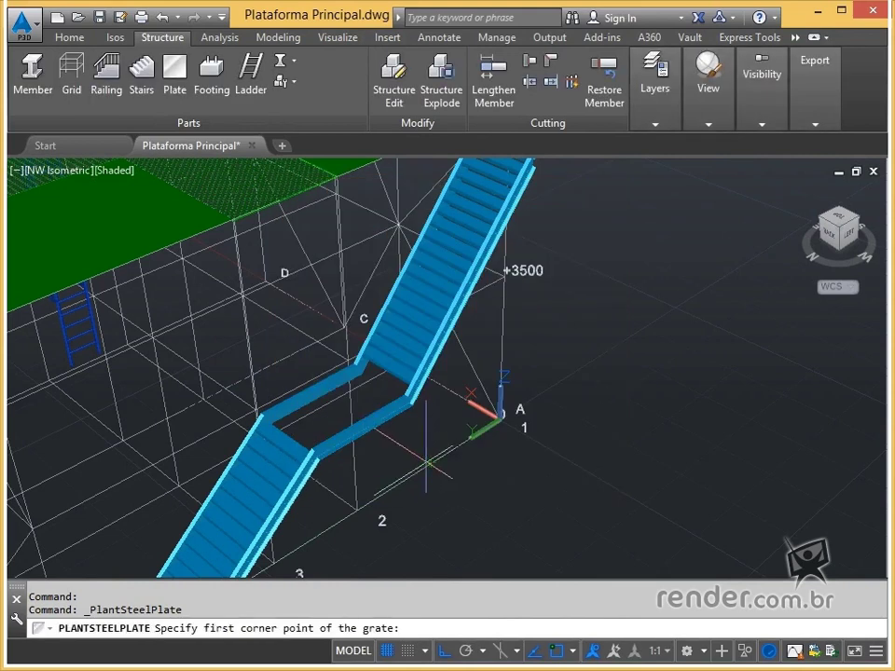
pyautogui.click(352, 361)
pyautogui.click(347, 362)
pyautogui.keyDown('shift'); pyautogui.moveTo(116, 250); pyautogui.dragTo(265, 187, button='middle'); pyautogui.keyUp('shift')
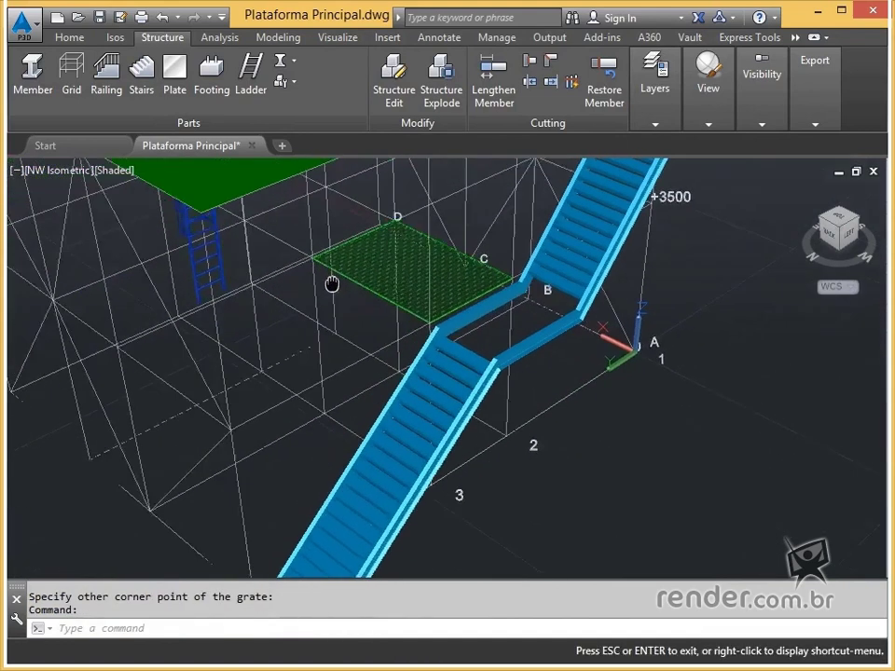
pyautogui.press('Return')
pyautogui.click(368, 247)
pyautogui.click(567, 272)
pyautogui.moveTo(567, 272); pyautogui.dragTo(670, 291, button='middle')
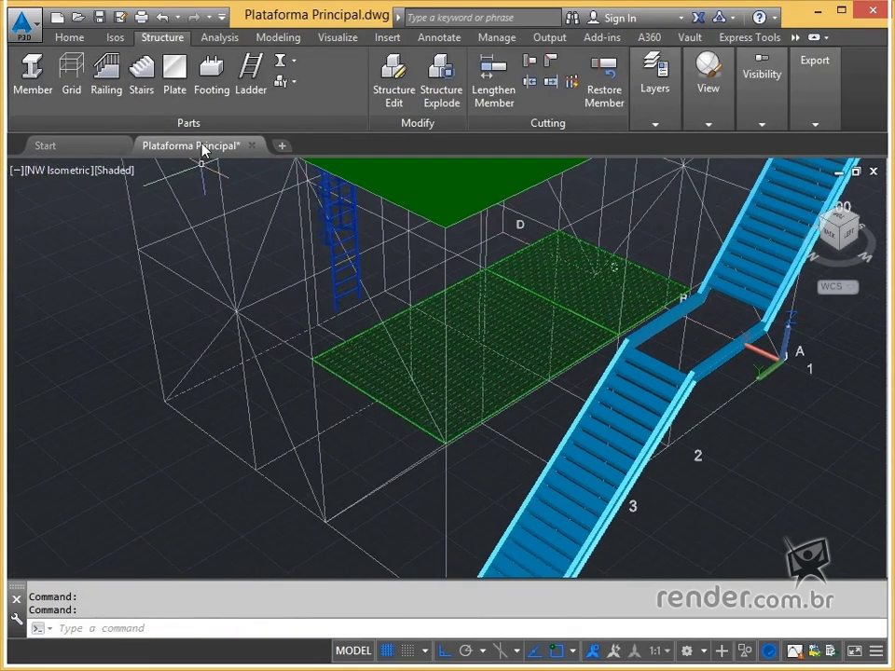
# - Add another grating in a bay beside the stair landing
pyautogui.click(175, 75)
pyautogui.click(415, 469)
pyautogui.click(429, 256)
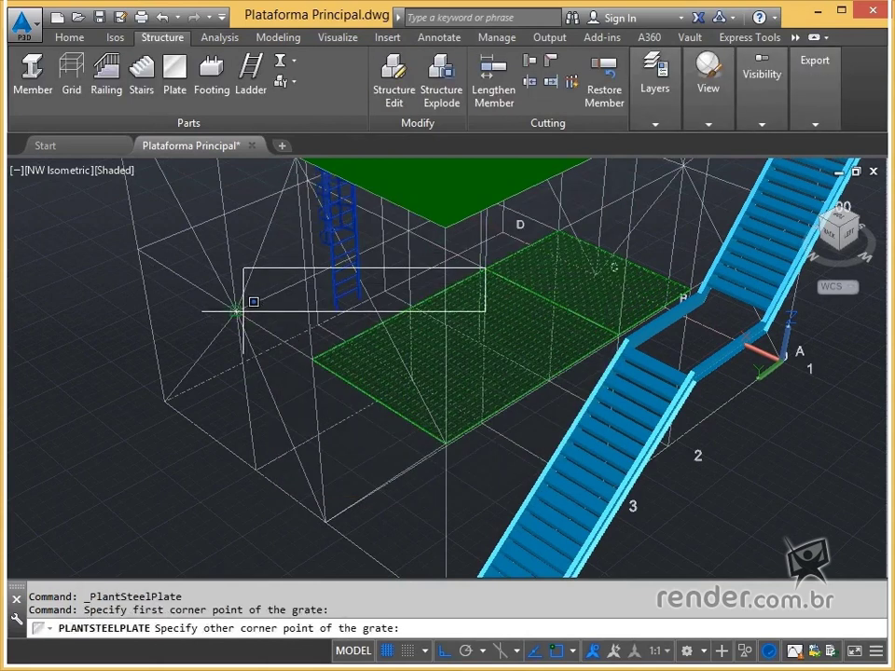
pyautogui.click(243, 304)
pyautogui.keyDown('shift'); pyautogui.moveTo(243, 304); pyautogui.dragTo(284, 384, button='middle'); pyautogui.keyUp('shift')
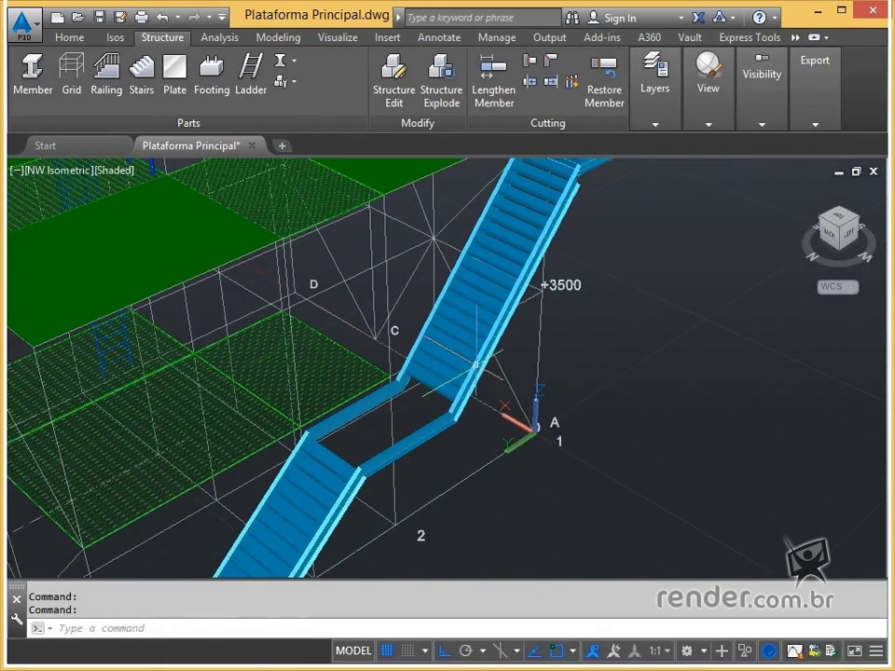
pyautogui.click(856, 226)
# - Lay a grating across an open bay on the +3500 level
pyautogui.moveTo(578, 541); pyautogui.dragTo(549, 295, button='middle')
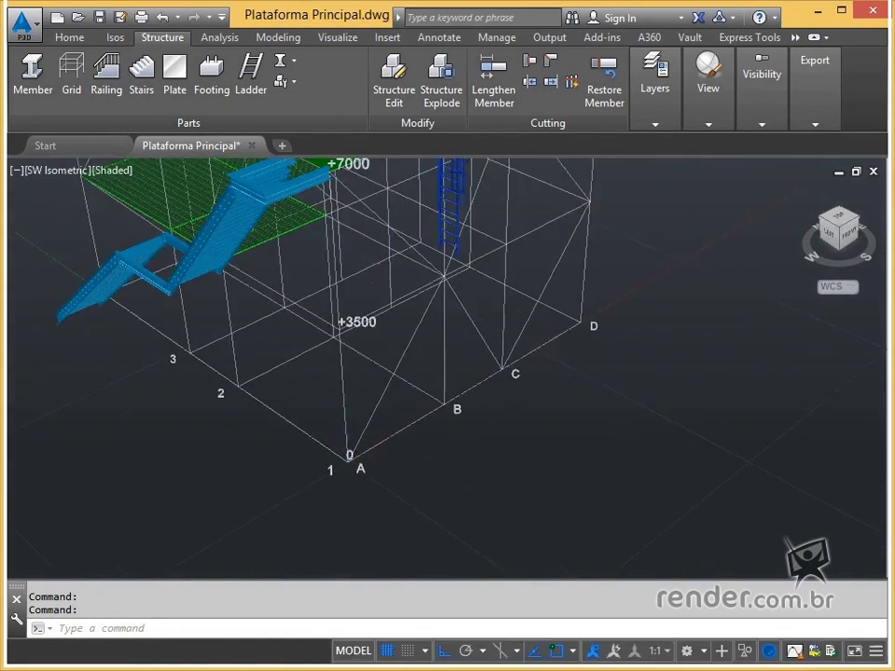
pyautogui.scroll(4, 573, 266)
pyautogui.scroll(3, 565, 362)
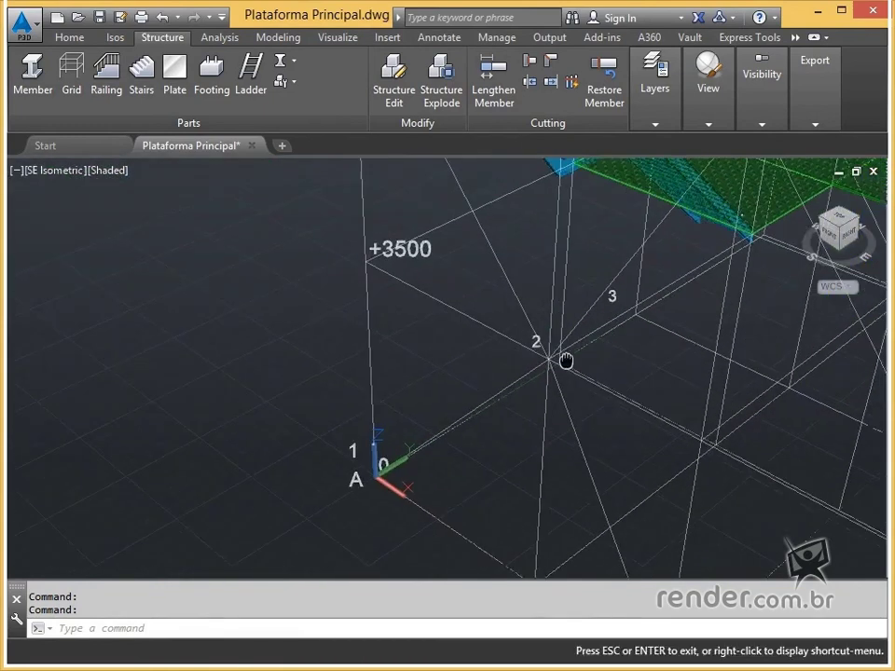
pyautogui.click(174, 75)
pyautogui.click(416, 471)
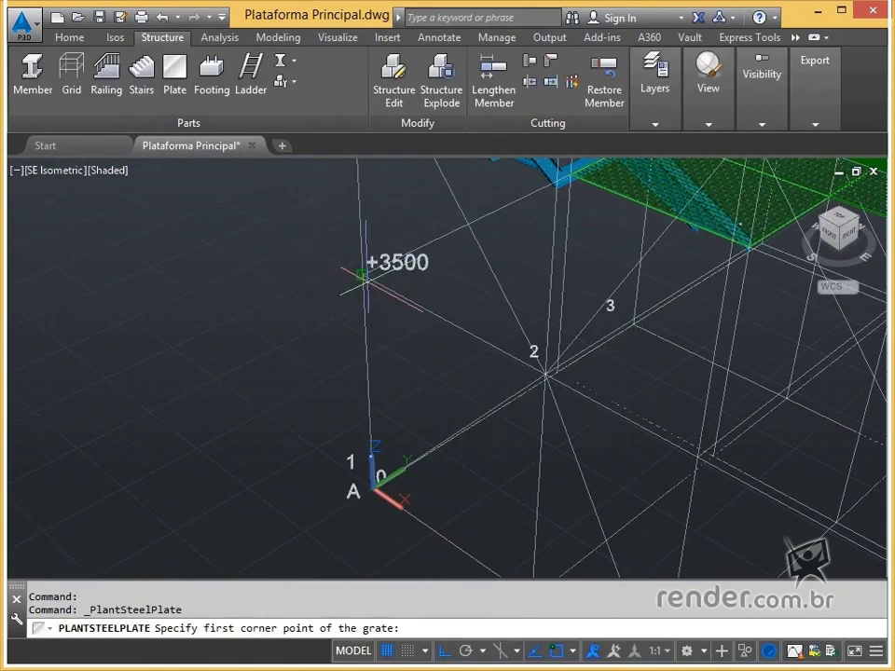
pyautogui.click(363, 275)
pyautogui.click(749, 244)
pyautogui.moveTo(749, 244)
pyautogui.mouseDown(button='middle')
pyautogui.moveTo(450, 315)
pyautogui.moveTo(410, 312)
pyautogui.mouseUp(button='middle')
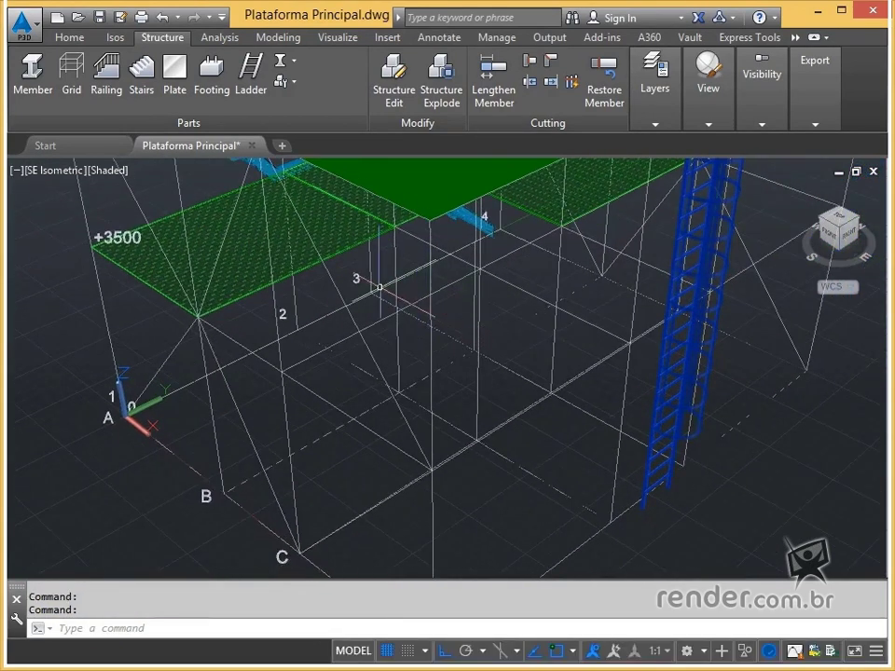
# - Add a grating spanning from near column 2 to axis 4
pyautogui.press('Return')
pyautogui.click(413, 469)
pyautogui.click(198, 316)
pyautogui.click(481, 224)
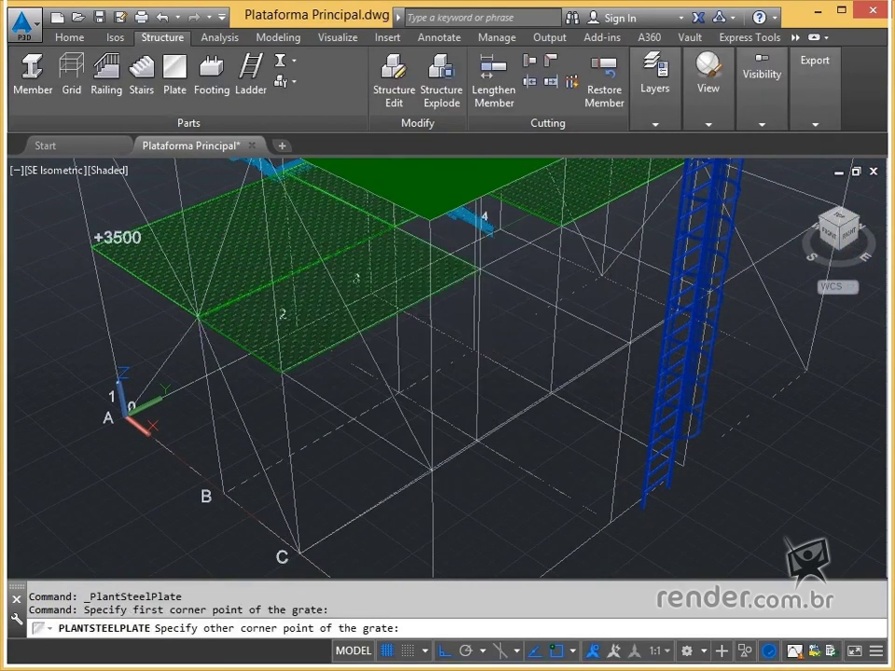
# - Place one more grating in the next bay near grid A, then end the command
pyautogui.click(175, 74)
pyautogui.click(424, 470)
pyautogui.click(282, 365)
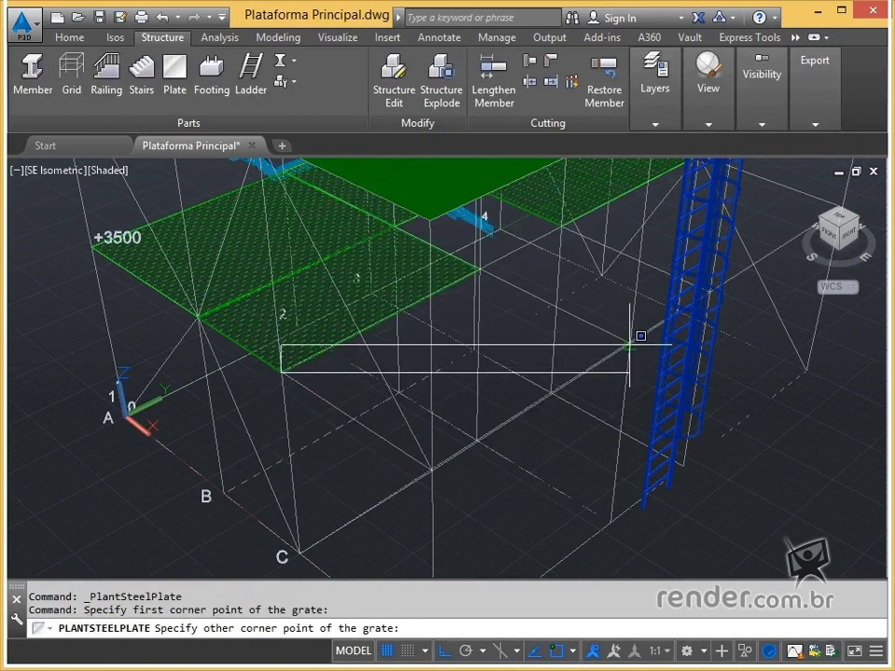
pyautogui.click(635, 339)
pyautogui.scroll(-2, 473, 361)
pyautogui.scroll(-1, 442, 364)
pyautogui.press('Escape')
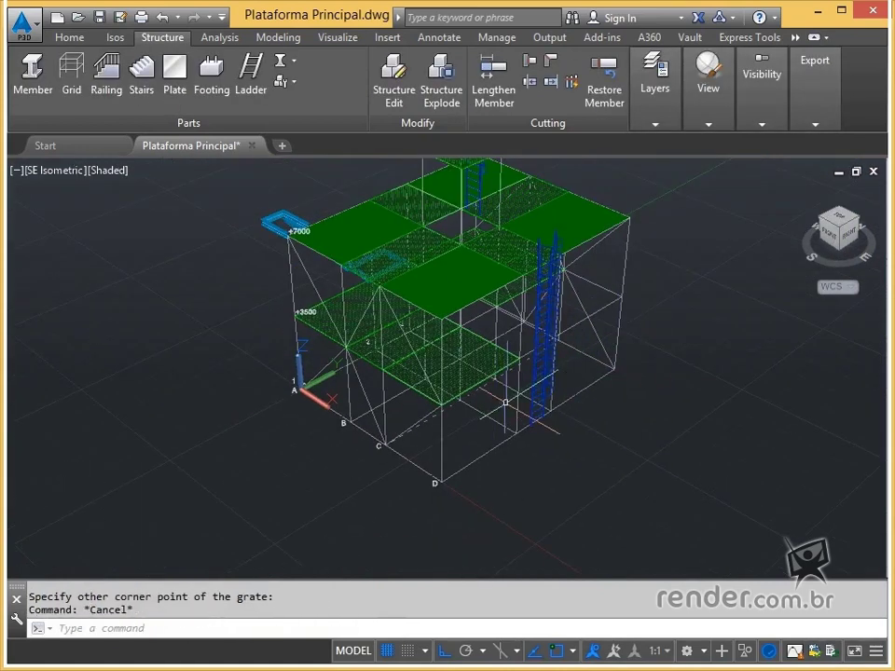
pyautogui.keyDown('shift'); pyautogui.moveTo(644, 311); pyautogui.dragTo(589, 361, button='middle'); pyautogui.keyUp('shift')
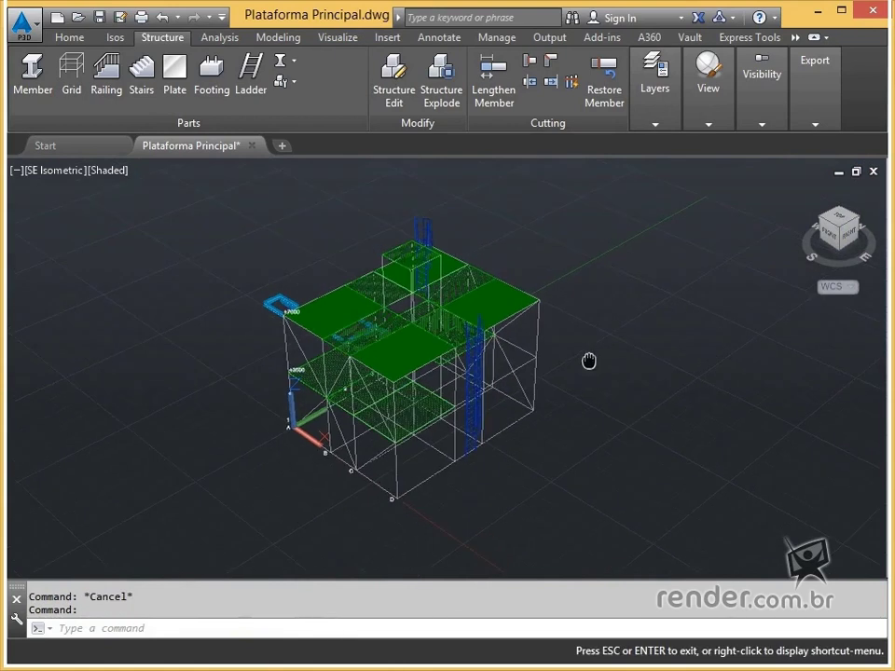
pyautogui.scroll(5, 454, 359)
pyautogui.scroll(-3, 454, 359)
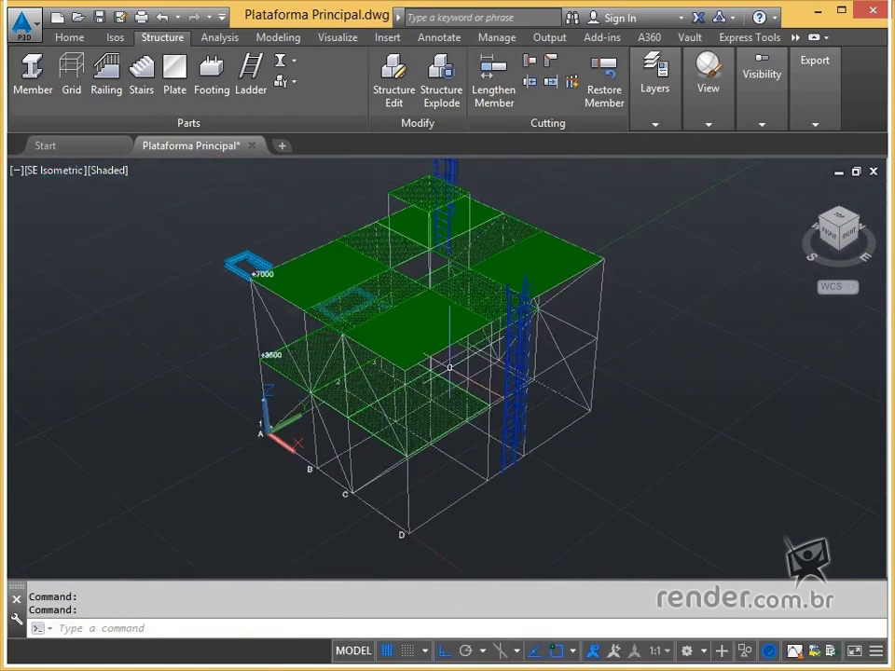
# - Add a new layer named Sapatas in dark-brown colour 29 and make it the current layer
pyautogui.click(642, 124)
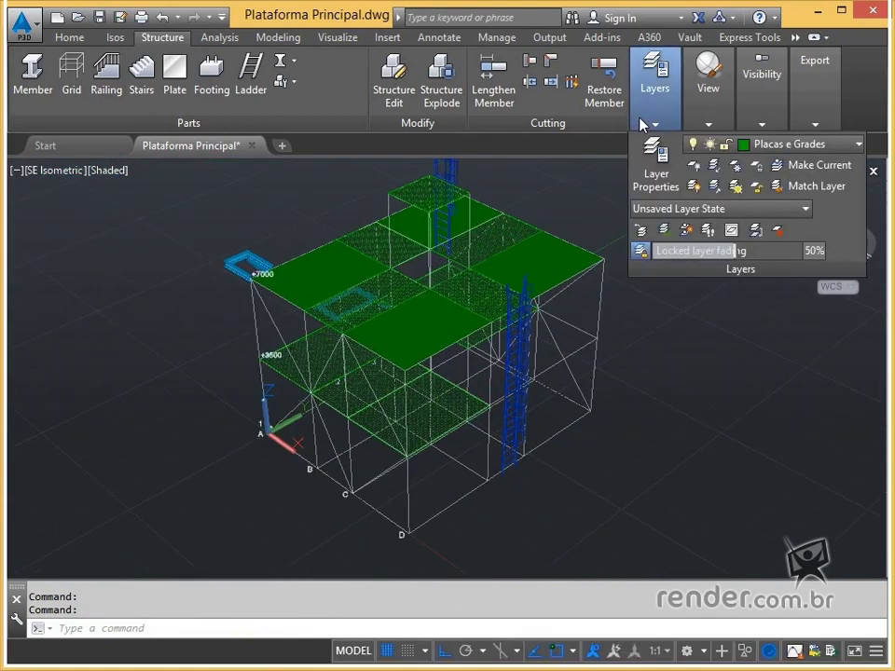
pyautogui.click(651, 177)
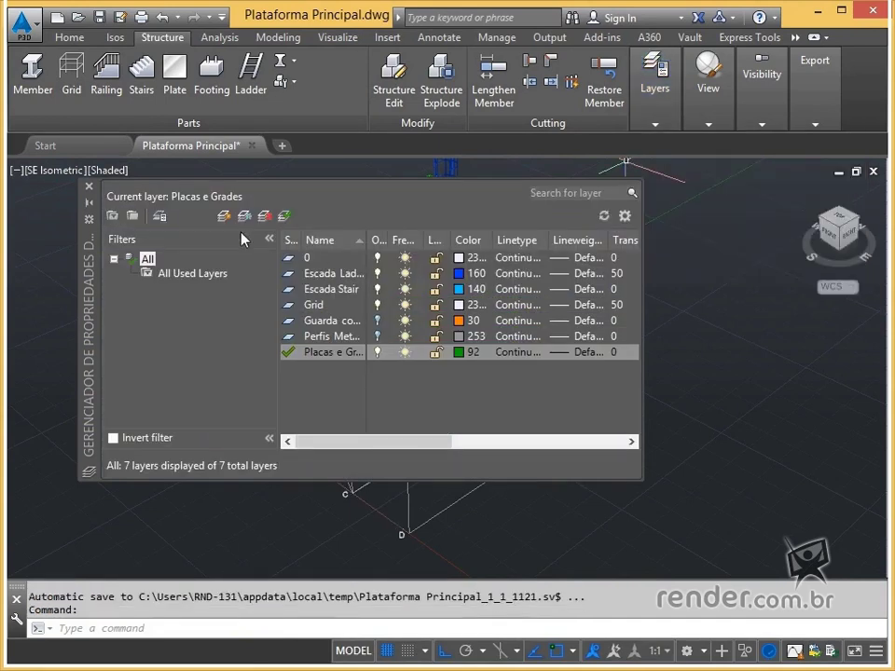
pyautogui.click(223, 218)
pyautogui.write('Sapatas')
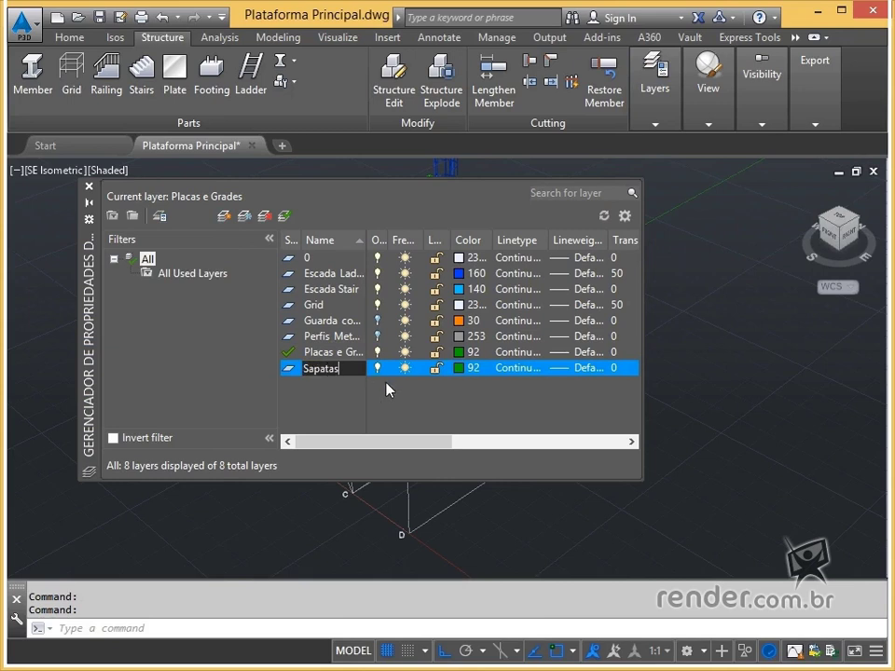
pyautogui.press('Return')
pyautogui.click(460, 372)
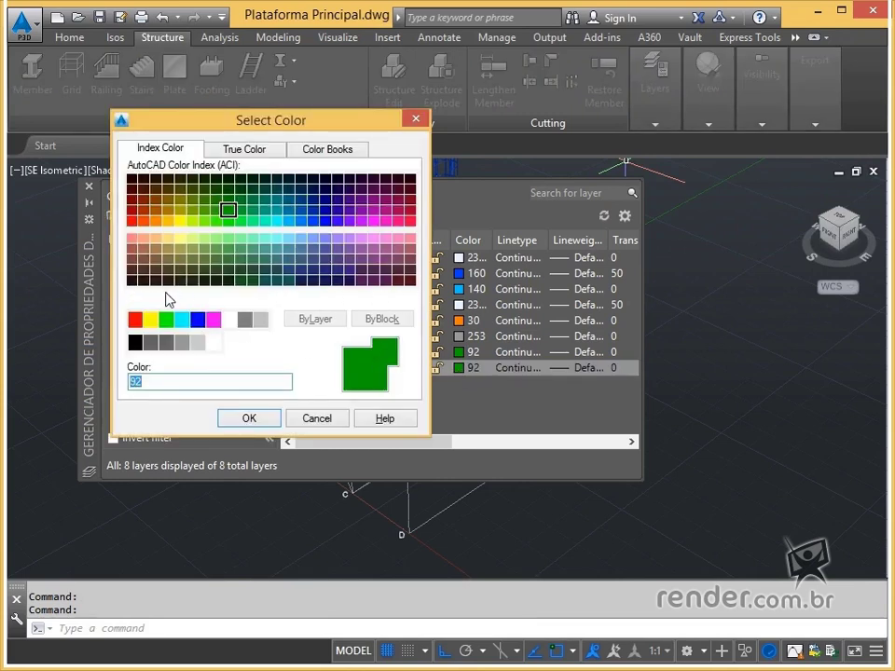
pyautogui.click(143, 280)
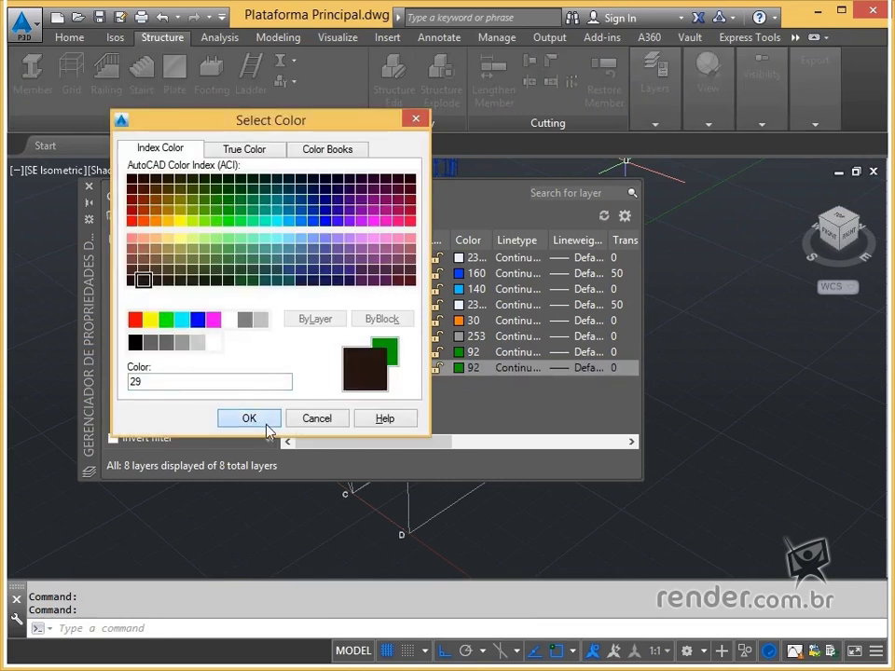
pyautogui.click(268, 425)
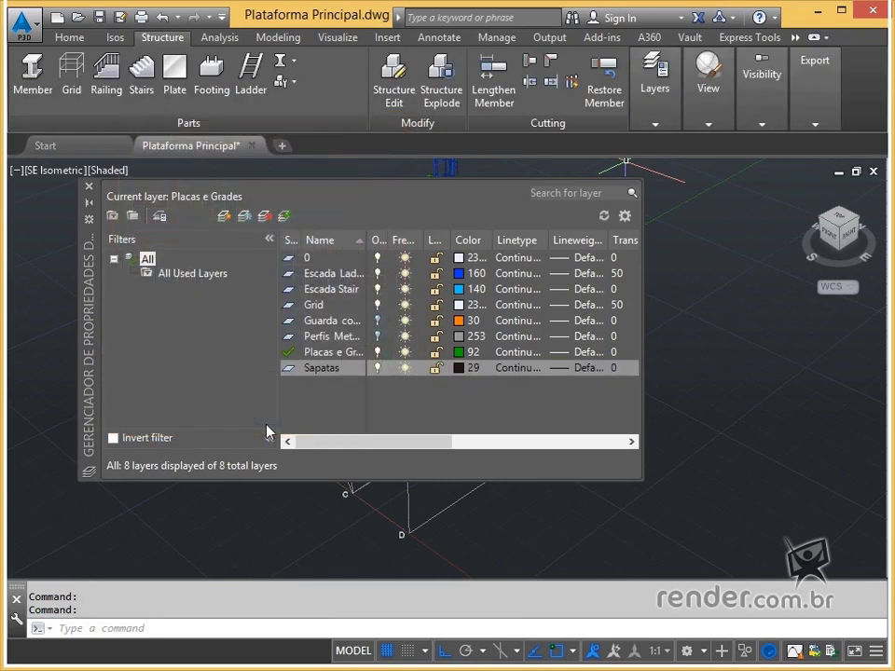
pyautogui.doubleClick(290, 369)
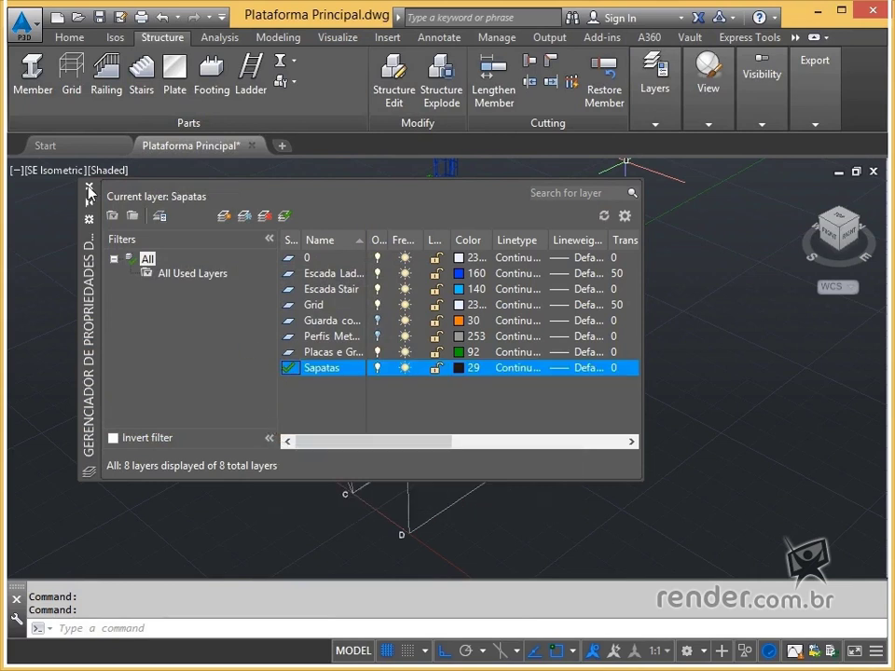
pyautogui.click(89, 190)
pyautogui.moveTo(412, 497); pyautogui.dragTo(410, 436, button='middle')
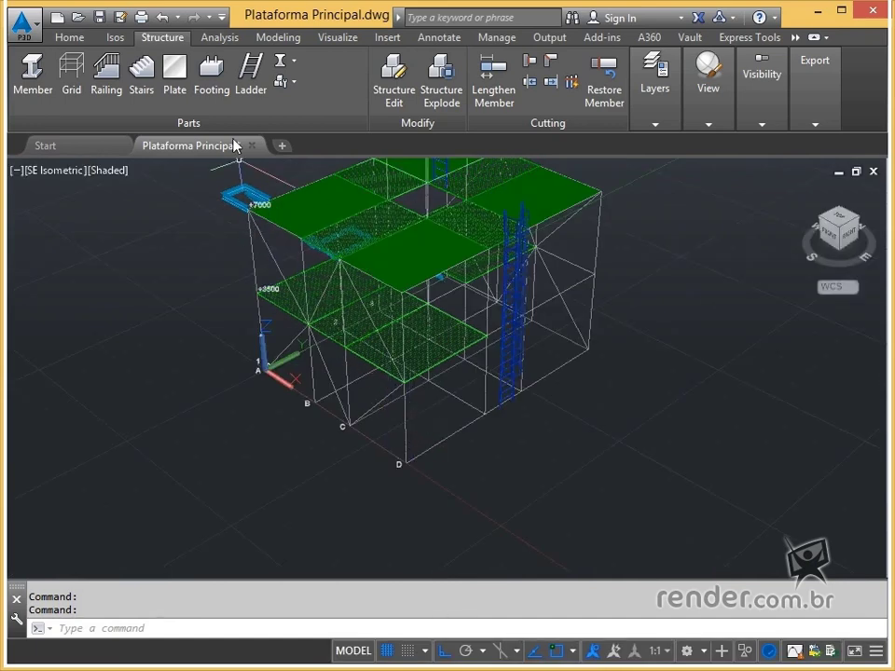
# - Configure the Footing command for a 300 × 350 × 1200 ASTM CONCRETE footing
pyautogui.click(222, 94)
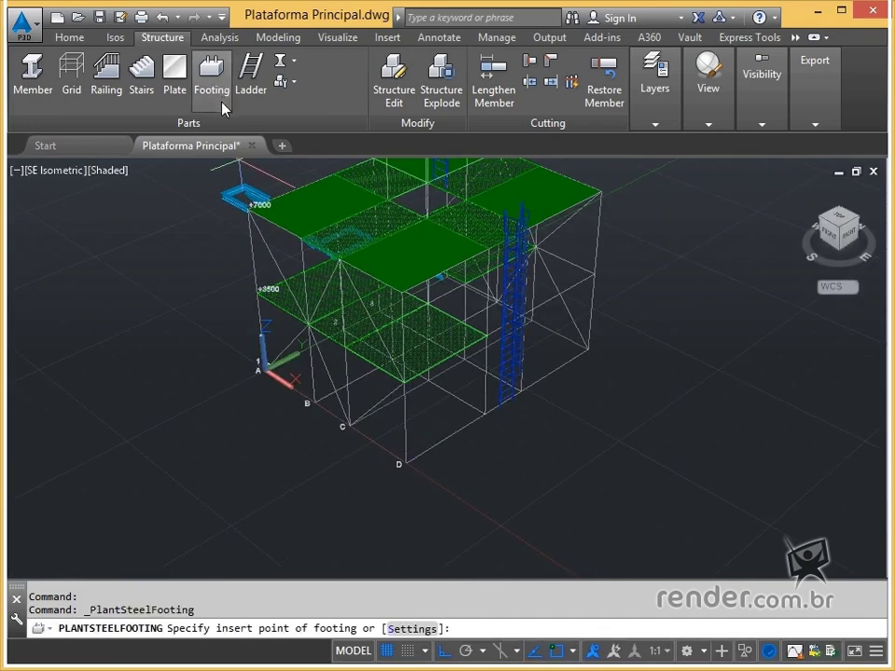
pyautogui.rightClick(180, 255)
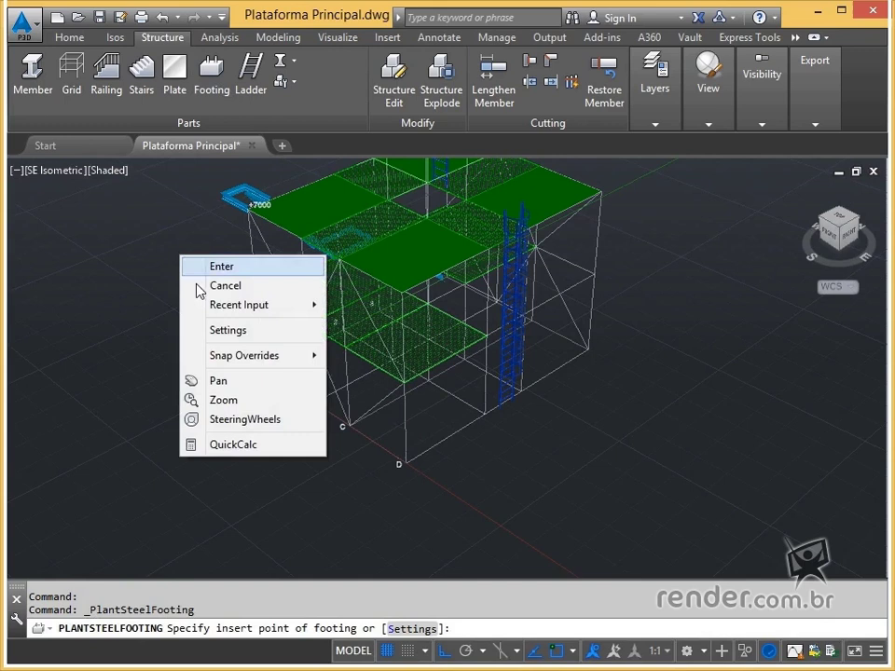
pyautogui.click(234, 336)
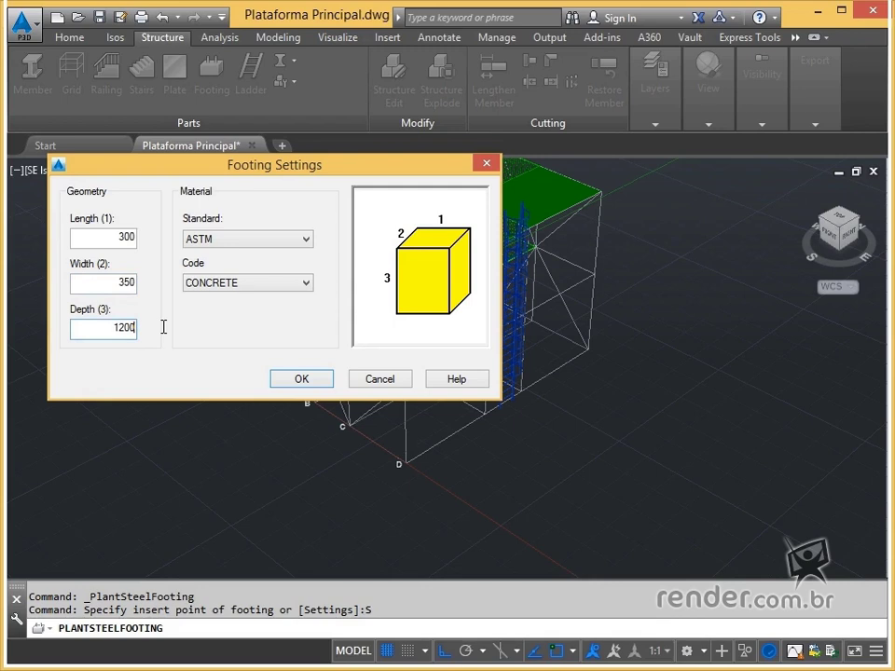
pyautogui.click(294, 379)
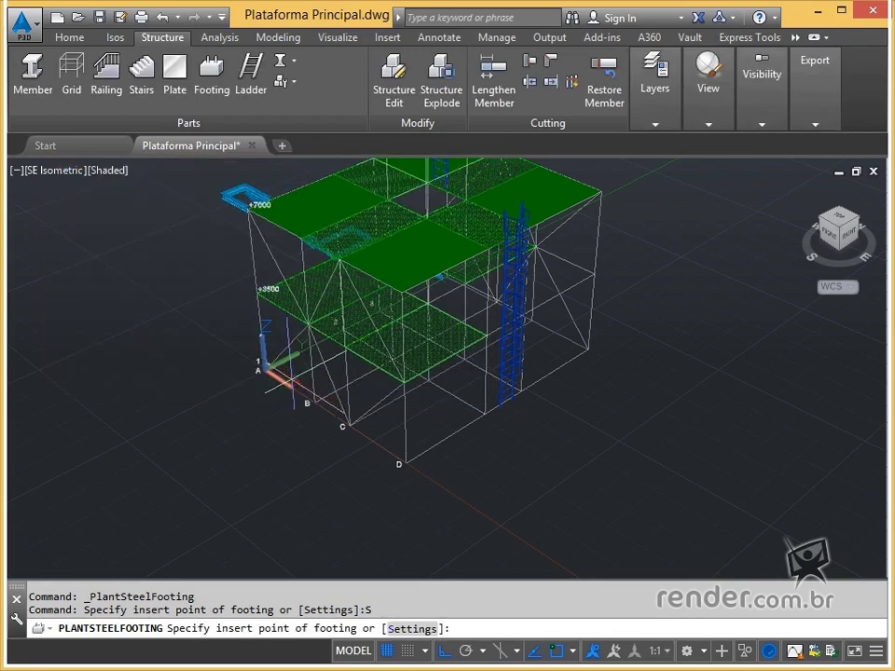
# - Insert footings at seven column bases, including columns A, B, C and D, then view from north-east
pyautogui.click(404, 463)
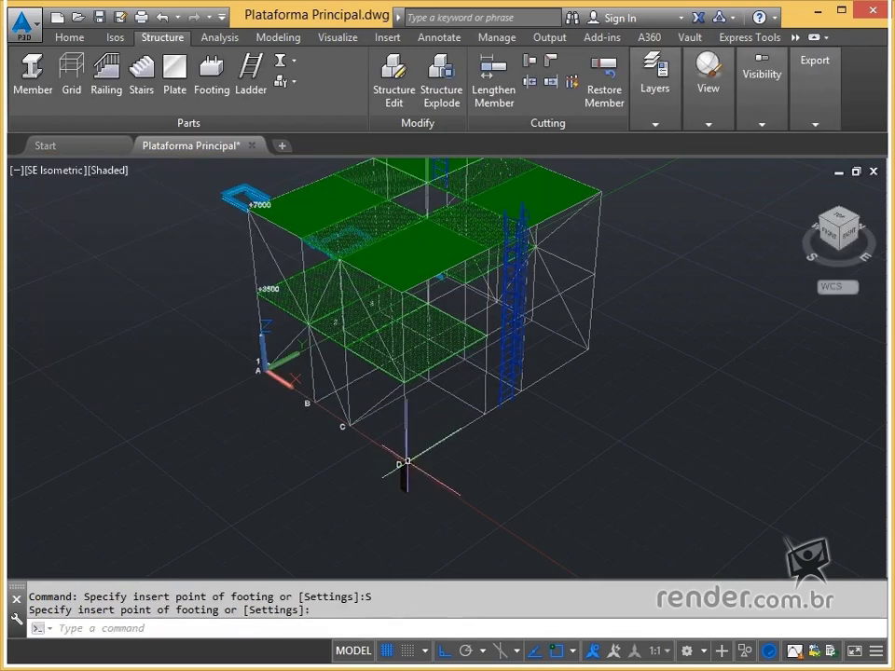
pyautogui.click(484, 413)
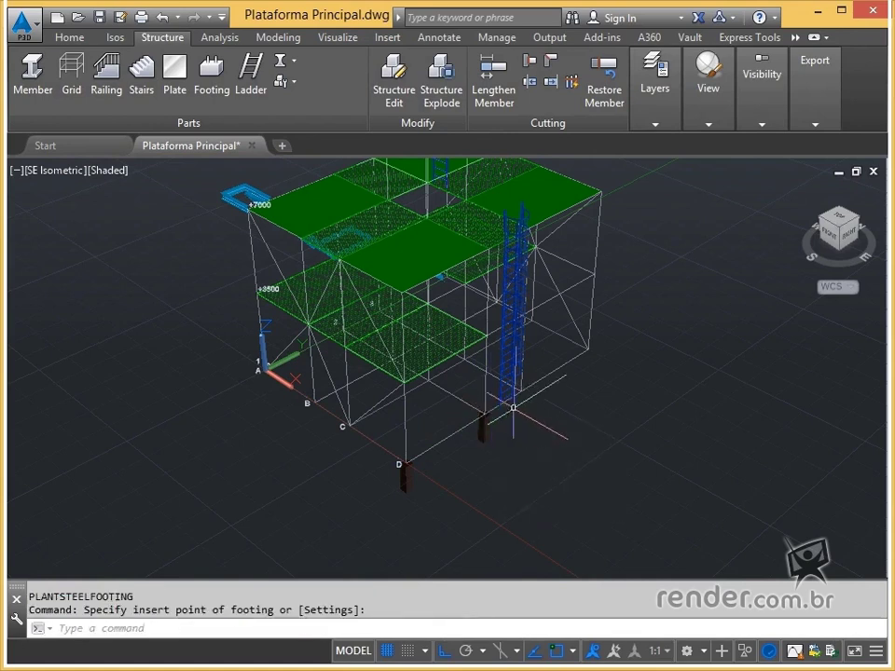
pyautogui.click(522, 391)
pyautogui.click(587, 348)
pyautogui.click(349, 427)
pyautogui.click(310, 403)
pyautogui.click(266, 371)
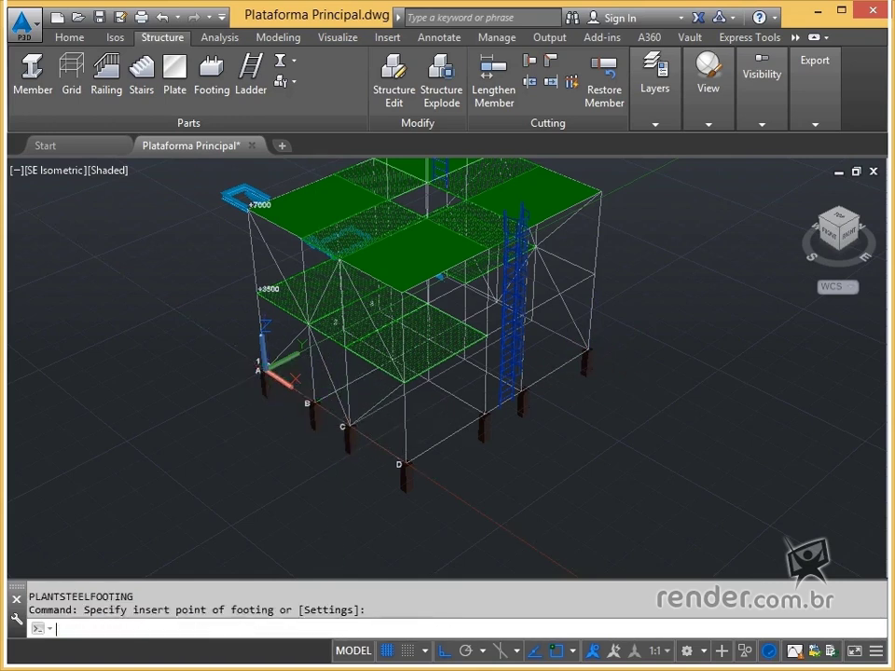
pyautogui.click(861, 230)
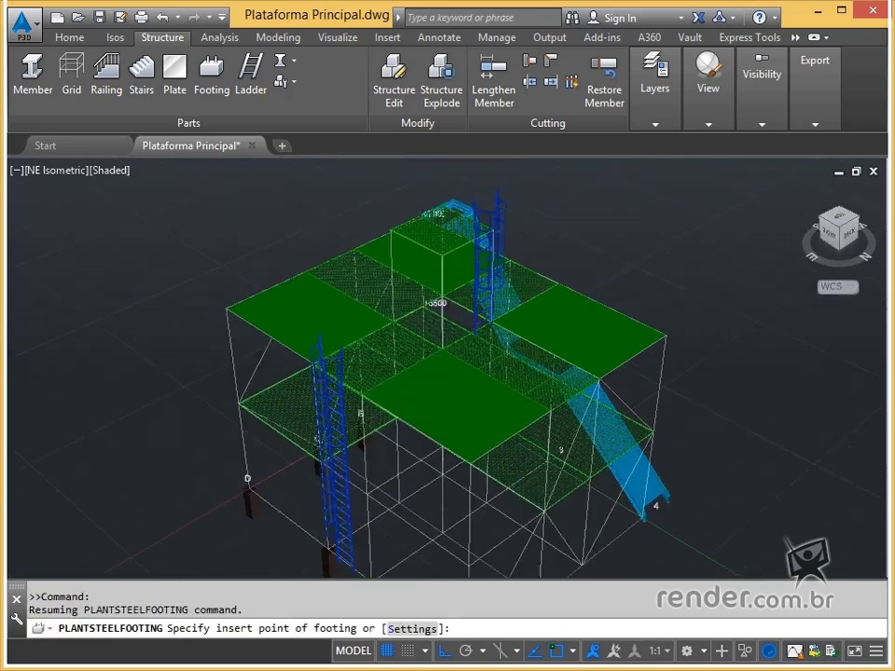
# - Place footings under the two front column bases
pyautogui.scroll(4, 507, 355)
pyautogui.moveTo(507, 355); pyautogui.dragTo(506, 306, button='middle')
pyautogui.press('Return')
pyautogui.click(312, 378)
pyautogui.click(536, 424)
pyautogui.press('Return')
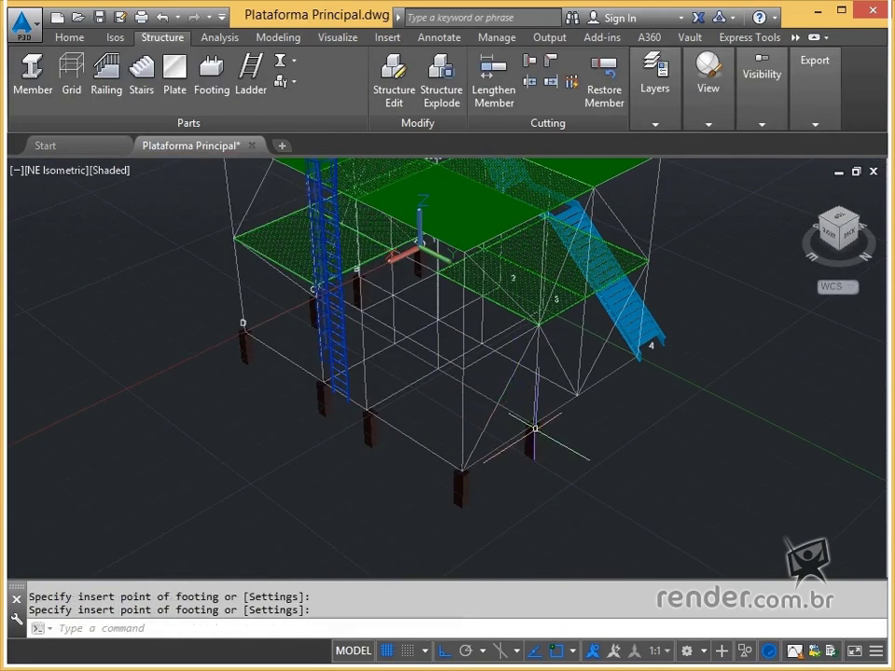
pyautogui.press('Return')
pyautogui.click(577, 395)
pyautogui.press('Return')
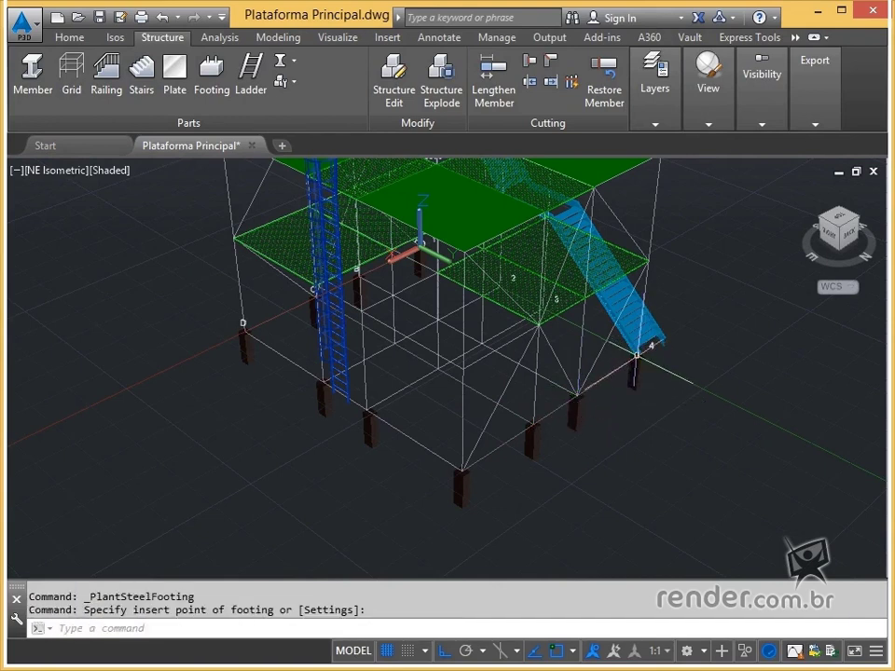
# - From the north-west view, place footings under the columns at grids 2 and 3
pyautogui.scroll(4, 630, 358)
pyautogui.moveTo(630, 358); pyautogui.dragTo(410, 379, button='middle')
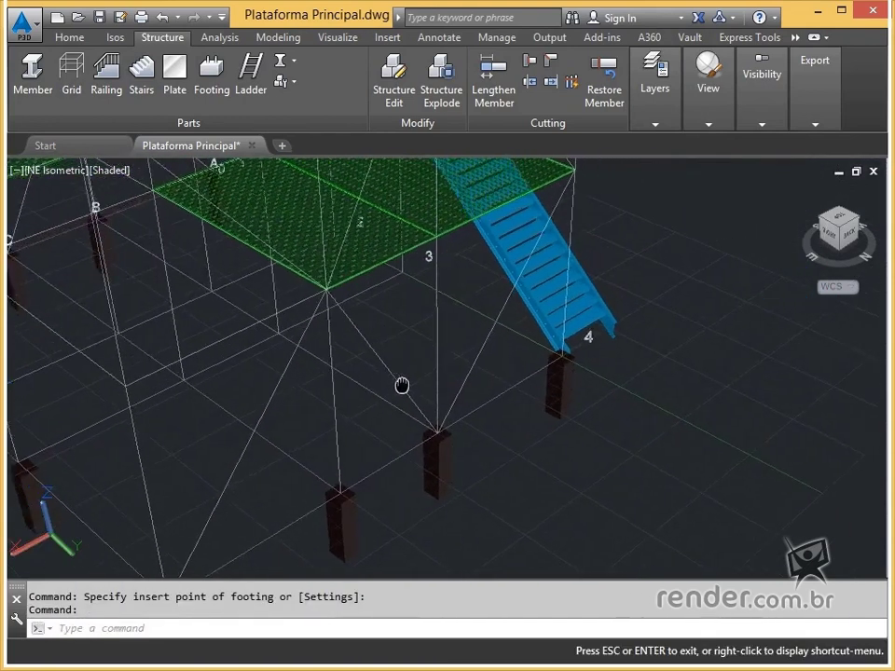
pyautogui.click(862, 222)
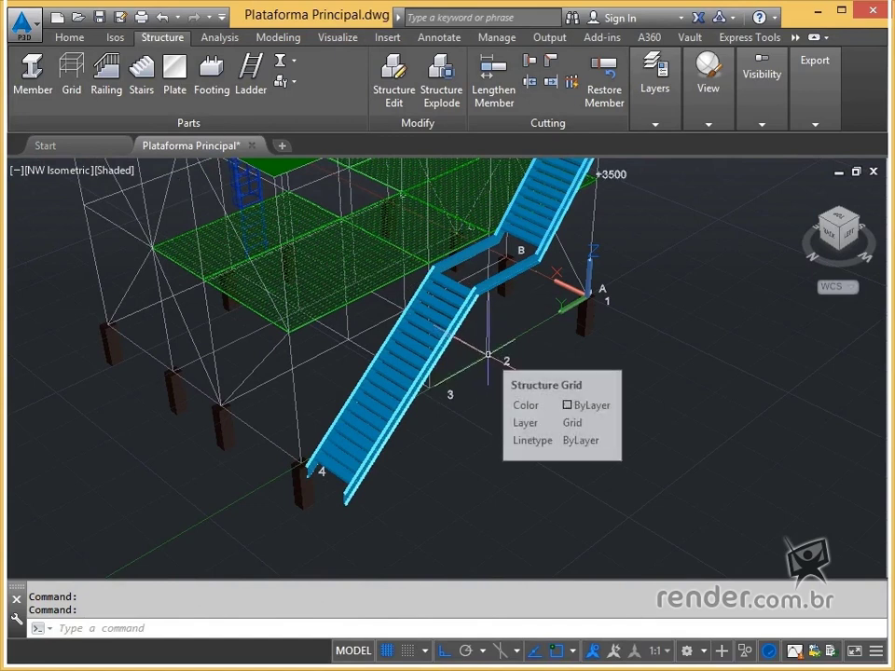
pyautogui.click(221, 98)
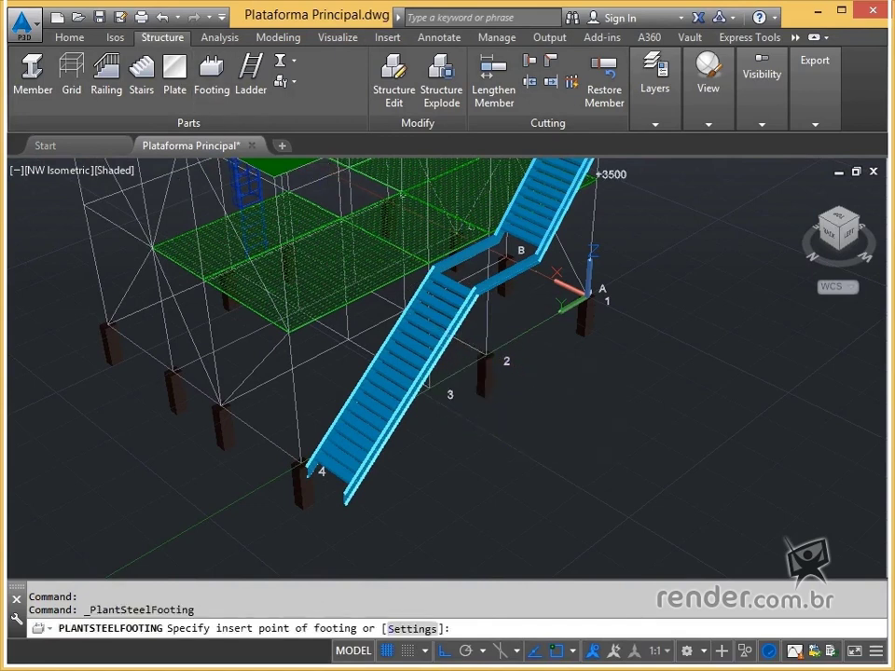
pyautogui.click(485, 356)
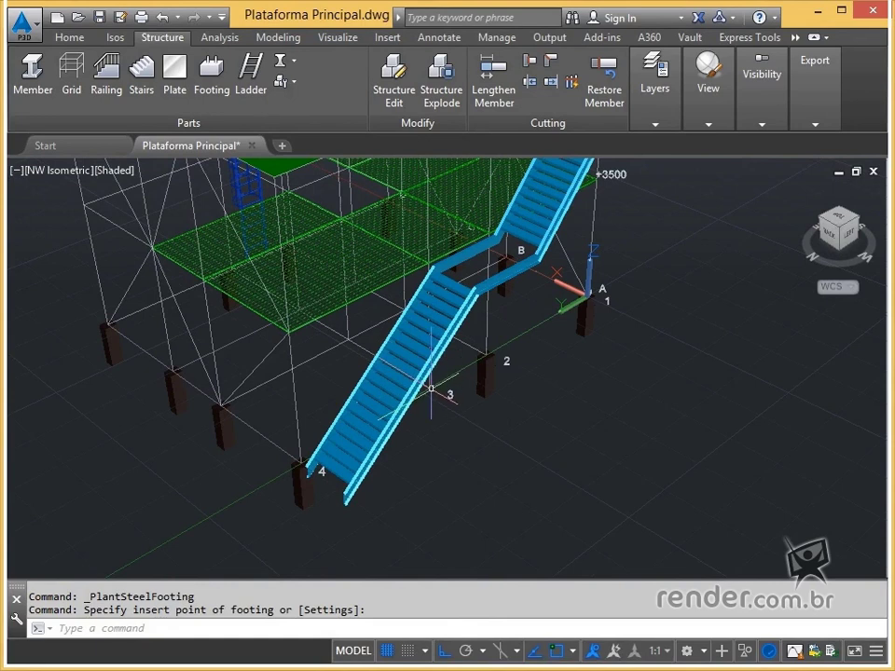
pyautogui.click(430, 388)
pyautogui.press('Return')
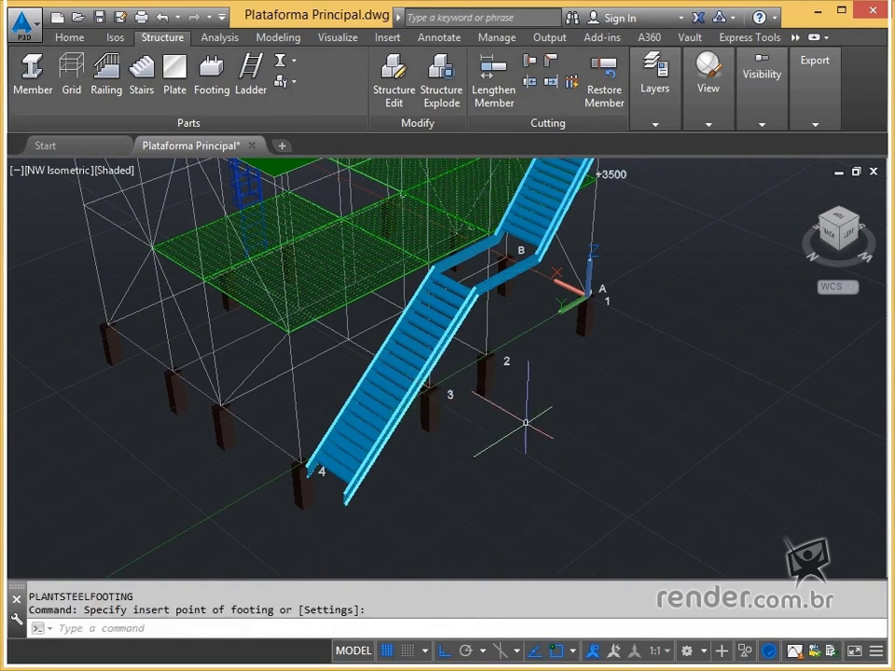
pyautogui.press('Escape')
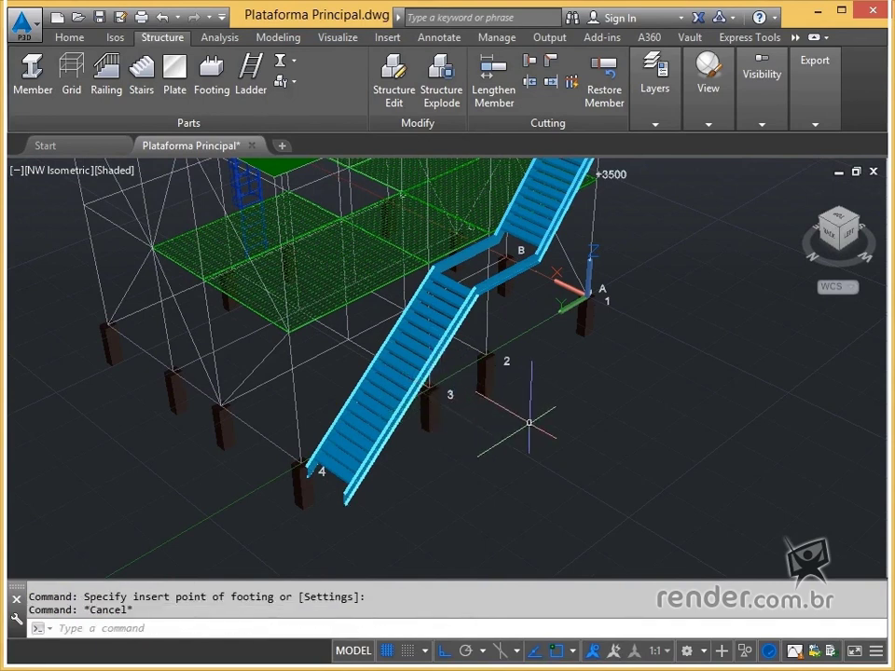
# - Change the footing settings to a 400 × 400 × 1800 ASTM concrete footing
pyautogui.click(212, 79)
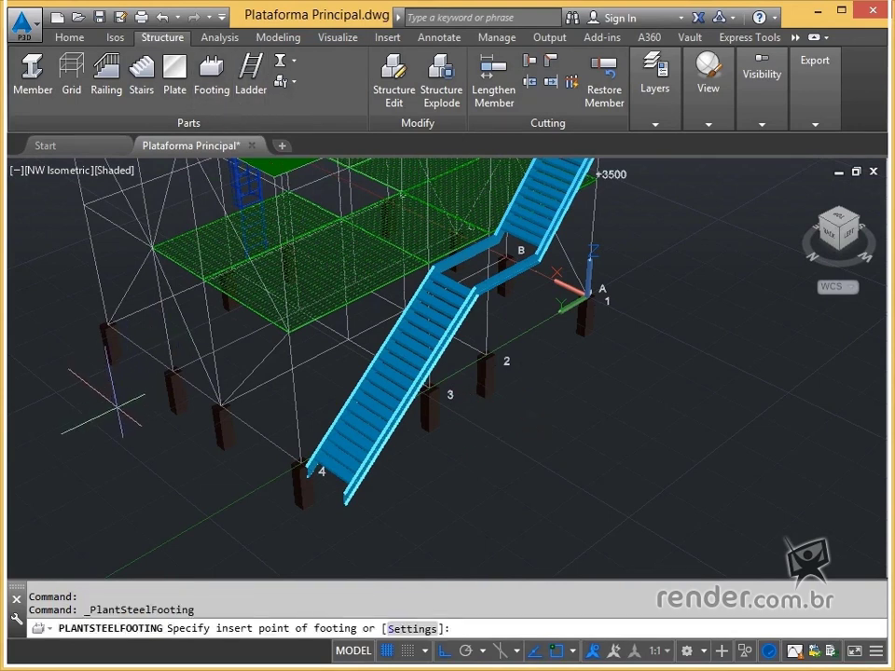
pyautogui.rightClick(126, 390)
pyautogui.click(163, 463)
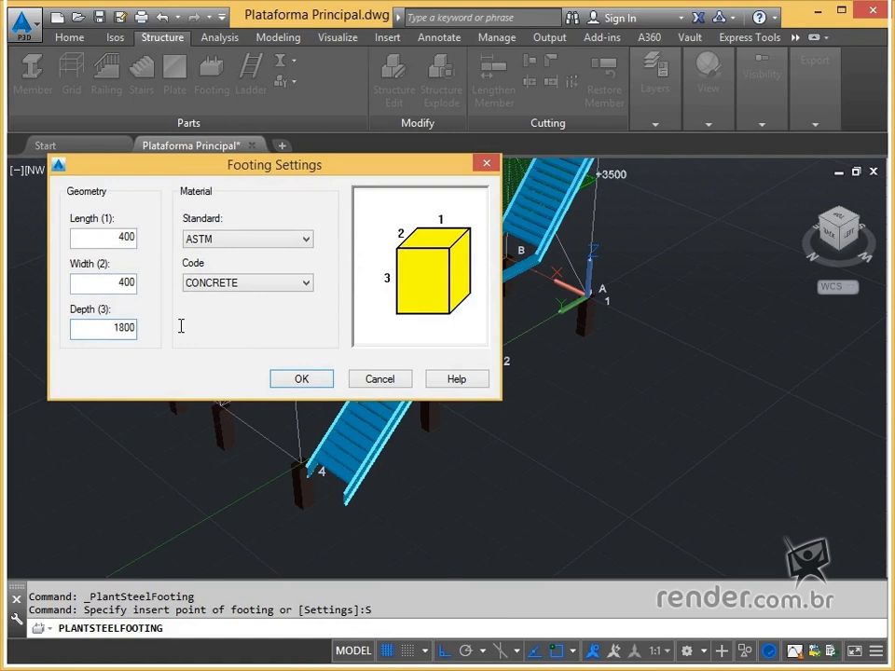
pyautogui.click(313, 381)
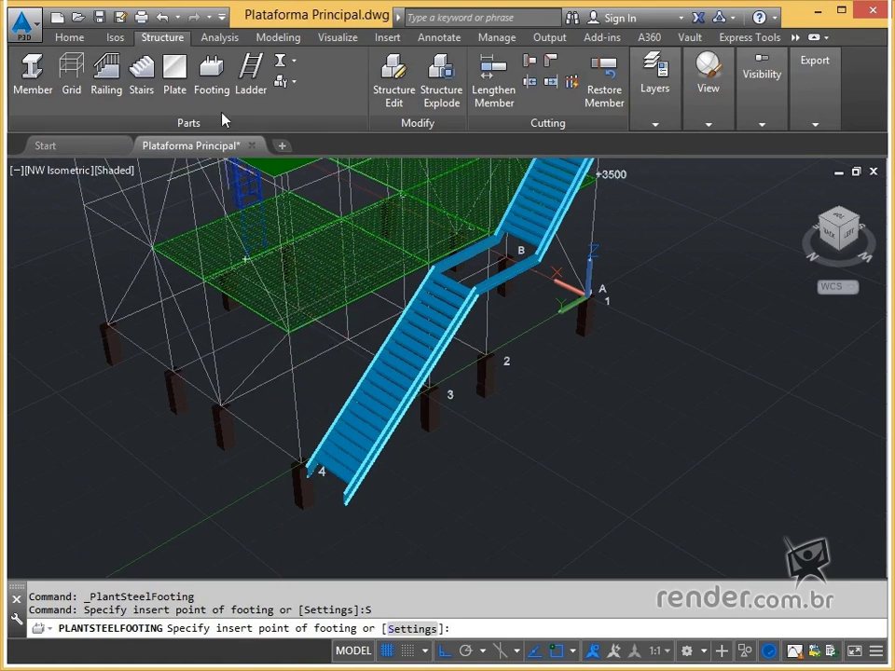
pyautogui.click(211, 74)
pyautogui.press('Escape')
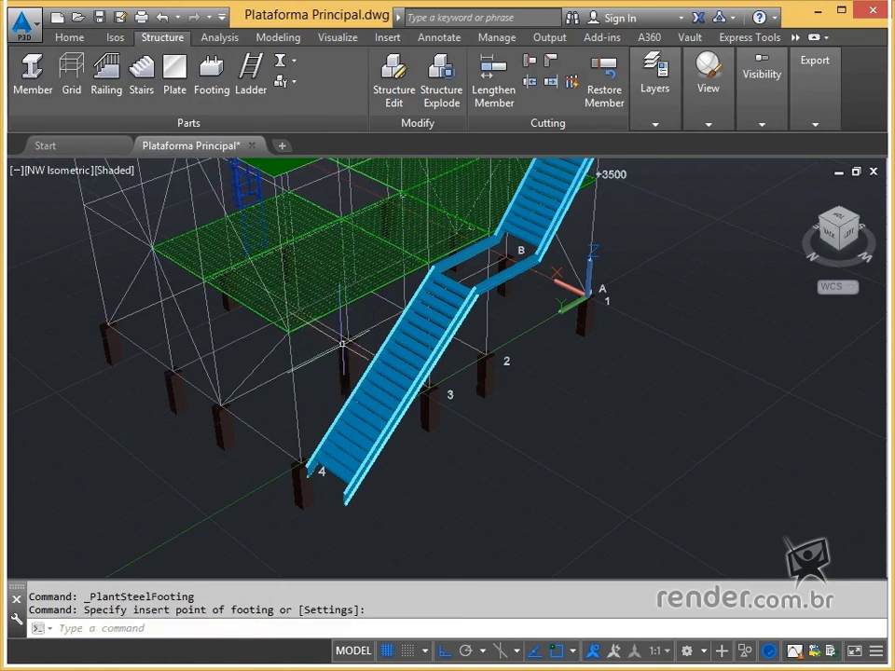
# - Place a footing under the interior column behind the stair, then view from the south-east
pyautogui.scroll(1, 327, 345)
pyautogui.scroll(1, 312, 344)
pyautogui.moveTo(312, 344); pyautogui.dragTo(438, 324, button='middle')
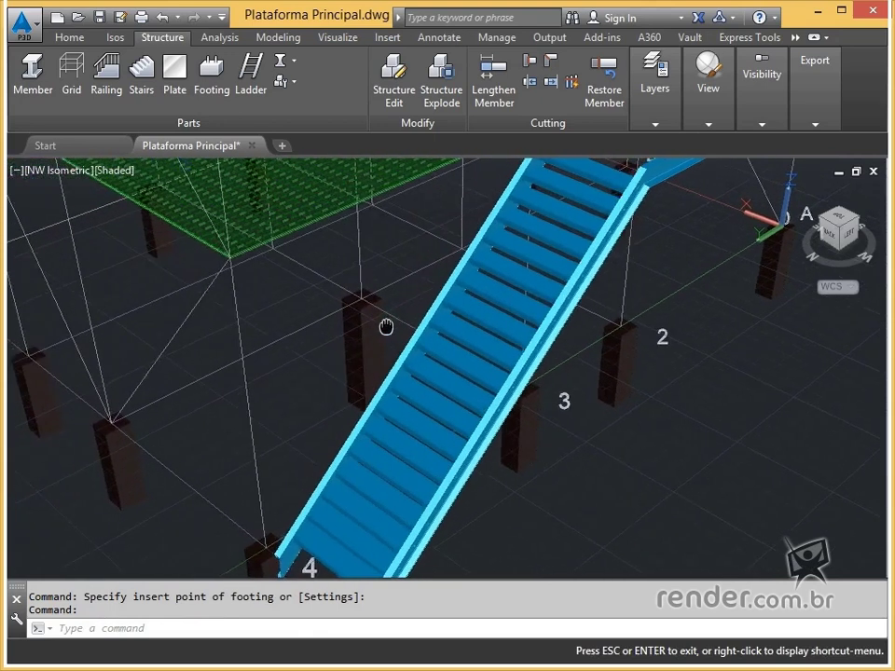
pyautogui.press('Return')
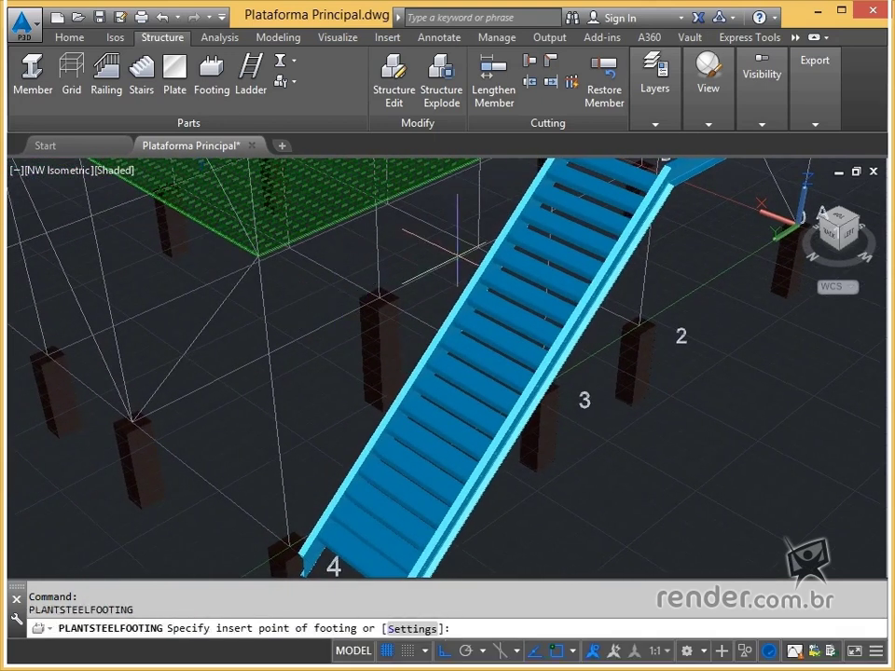
pyautogui.moveTo(330, 250); pyautogui.dragTo(553, 224, button='middle')
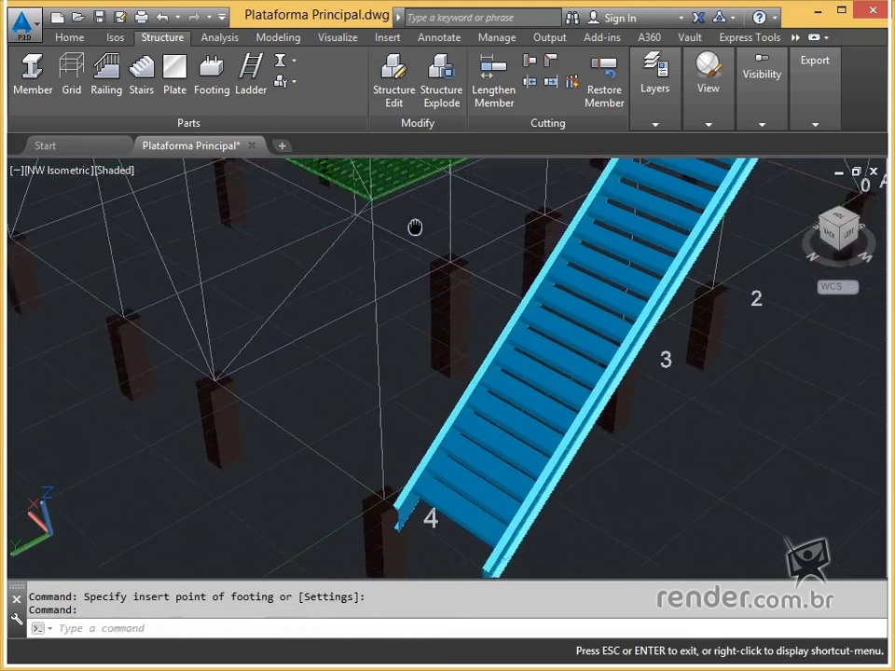
pyautogui.click(492, 214)
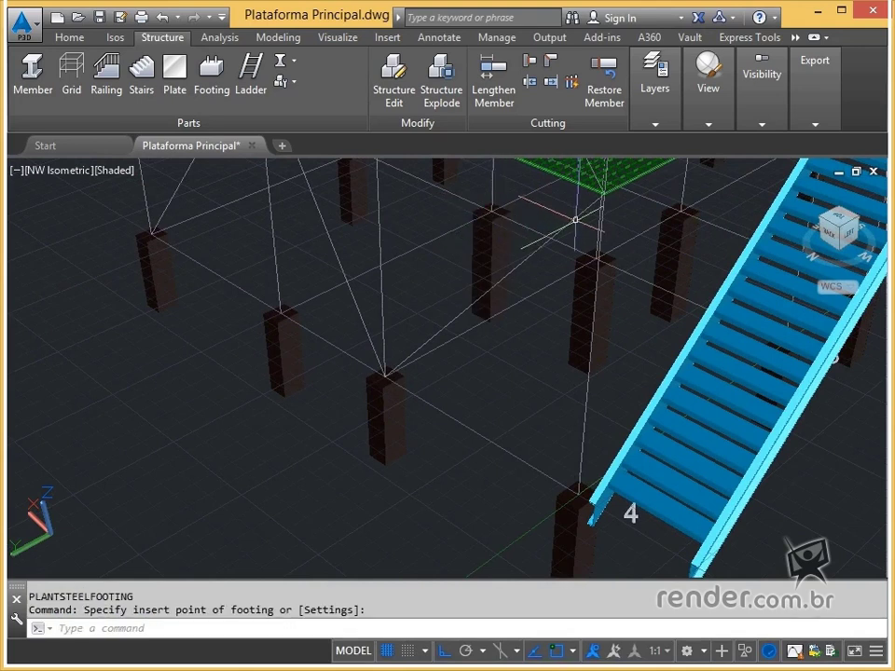
pyautogui.click(837, 217)
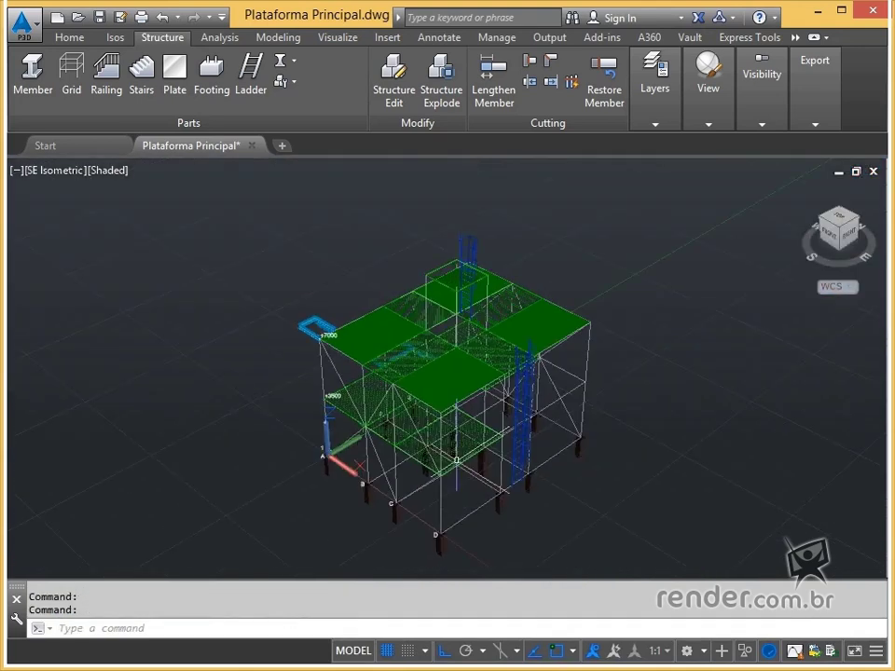
pyautogui.scroll(4, 473, 418)
pyautogui.moveTo(473, 418); pyautogui.dragTo(520, 206)
pyautogui.scroll(2, 540, 296)
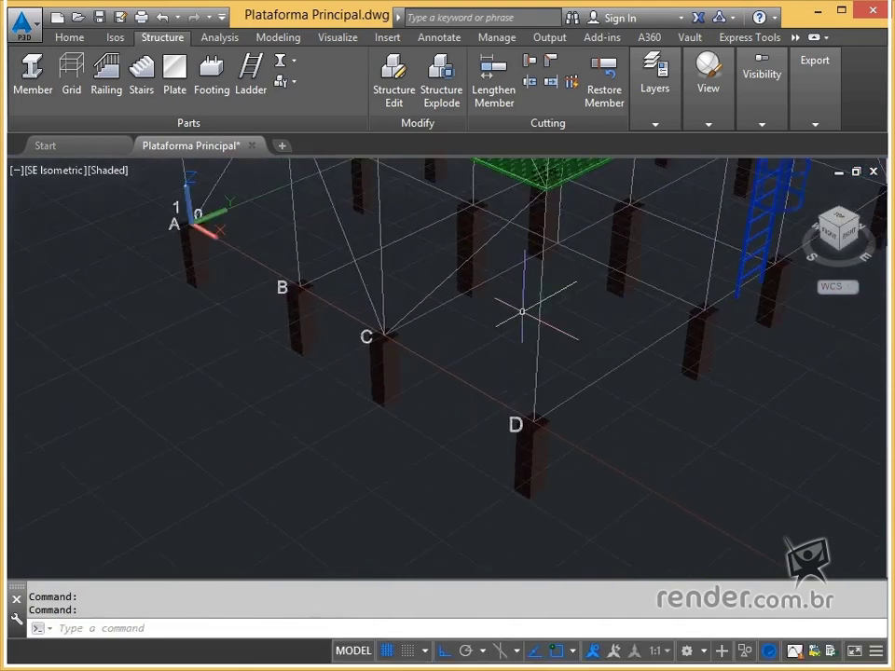
pyautogui.moveTo(540, 296); pyautogui.dragTo(399, 362)
pyautogui.press('Escape')
pyautogui.press('Return')
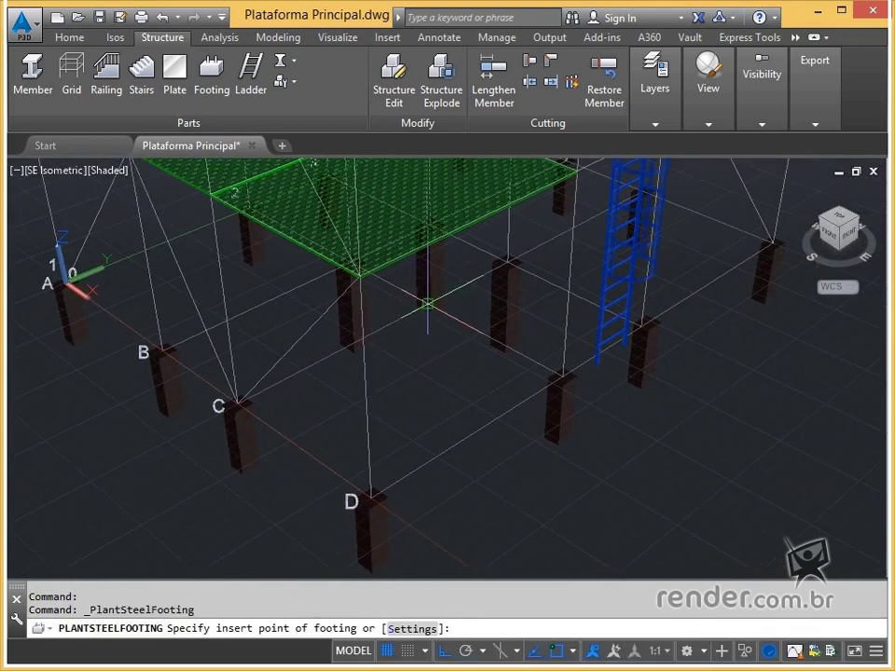
pyautogui.press('Escape')
pyautogui.scroll(-3, 411, 401)
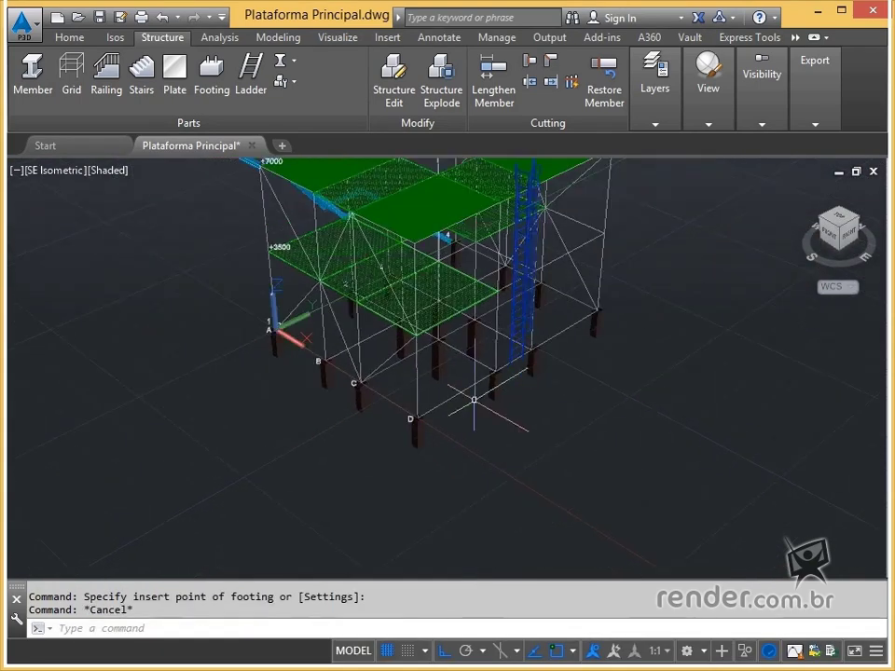
pyautogui.scroll(-2, 410, 400)
pyautogui.moveTo(581, 383); pyautogui.dragTo(534, 432, button='middle')
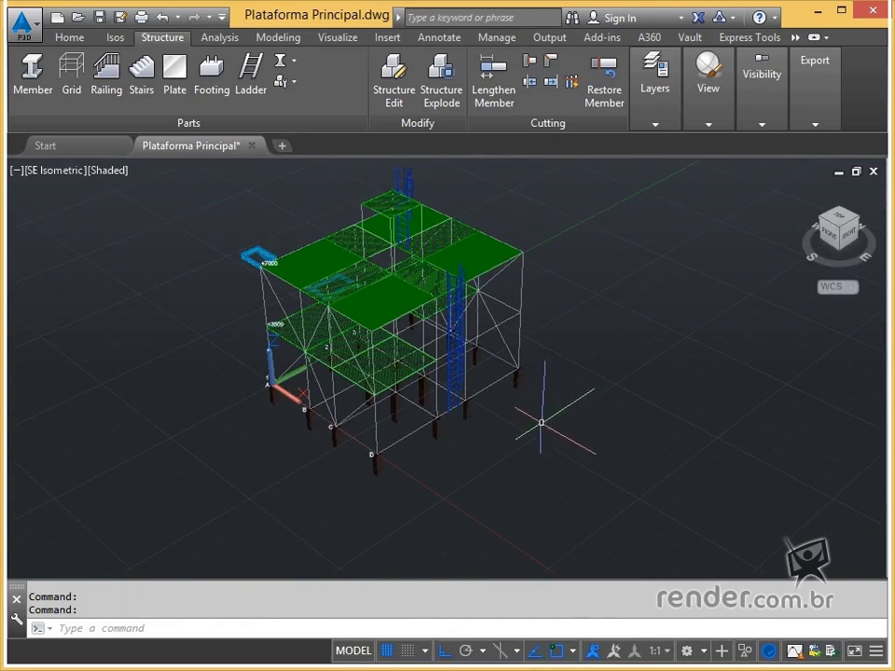
pyautogui.click(810, 233)
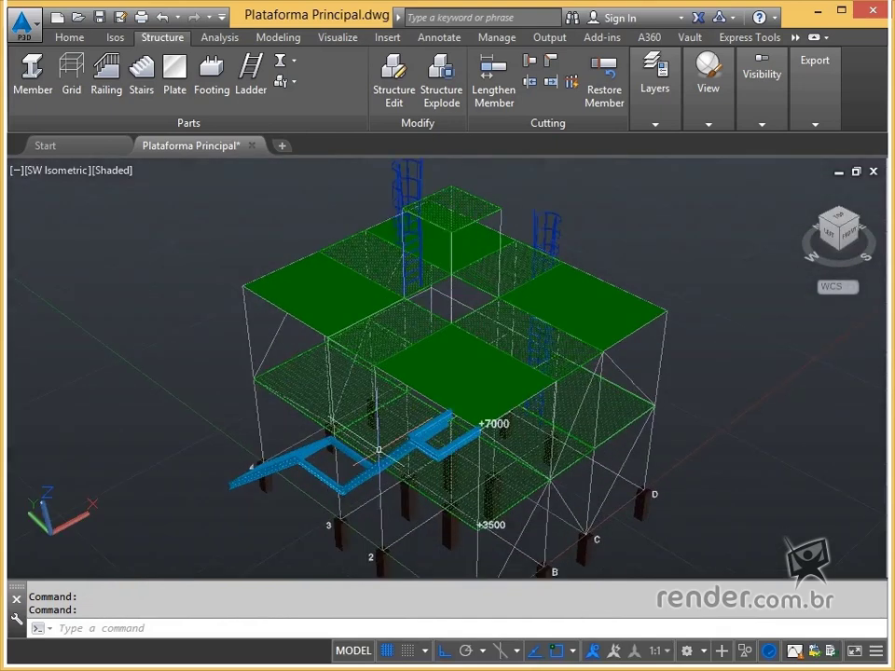
pyautogui.moveTo(349, 484); pyautogui.dragTo(484, 349, button='middle')
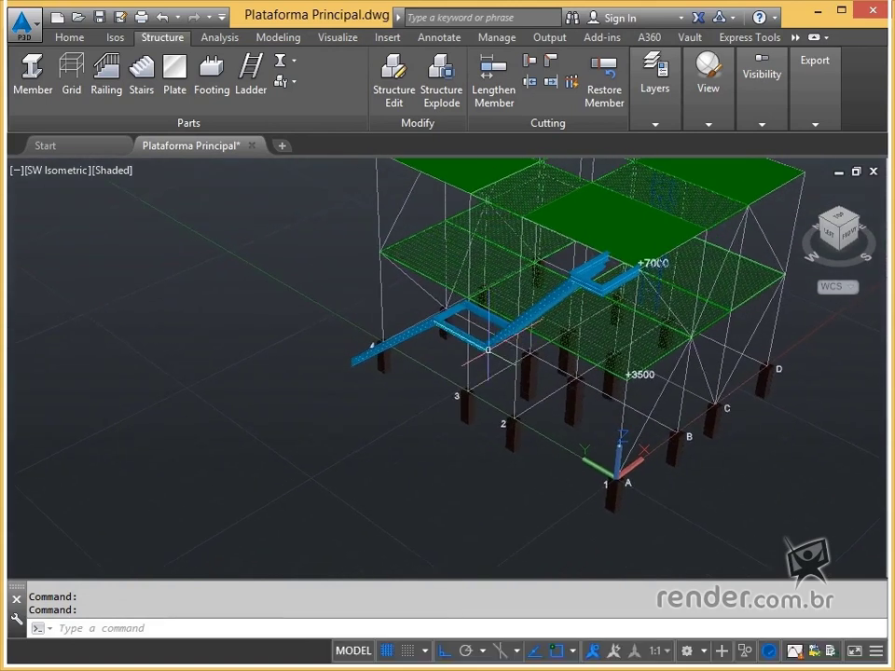
pyautogui.scroll(2, 484, 348)
pyautogui.moveTo(484, 348); pyautogui.dragTo(445, 387, button='middle')
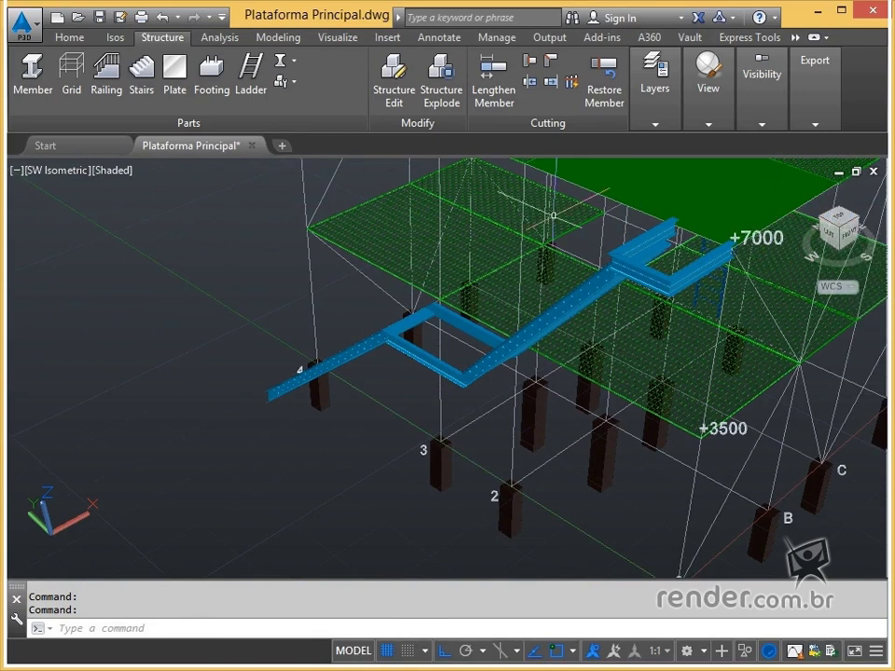
# - Display structural members as simple lines and make Escada Stair the current layer
pyautogui.click(296, 68)
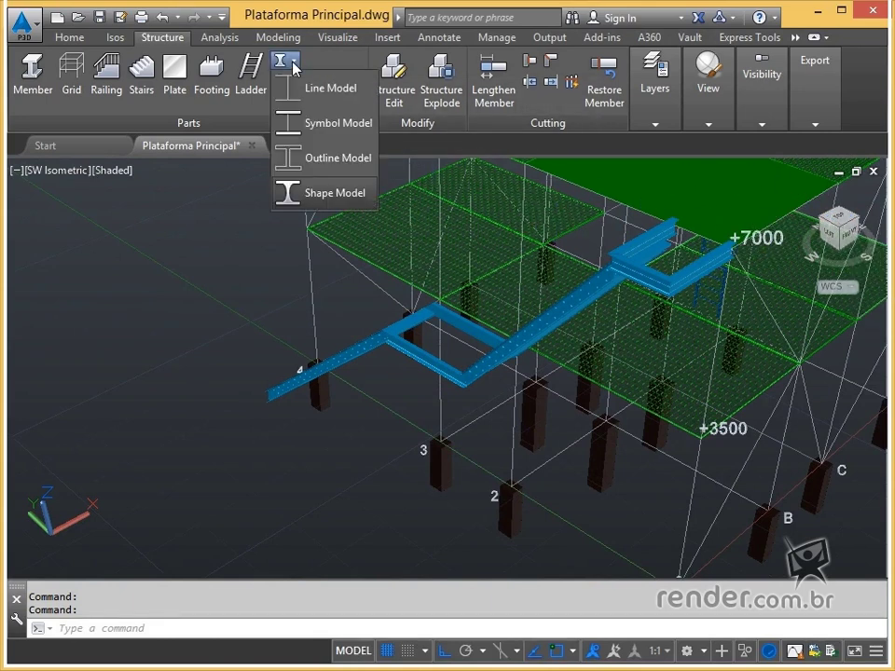
pyautogui.click(307, 88)
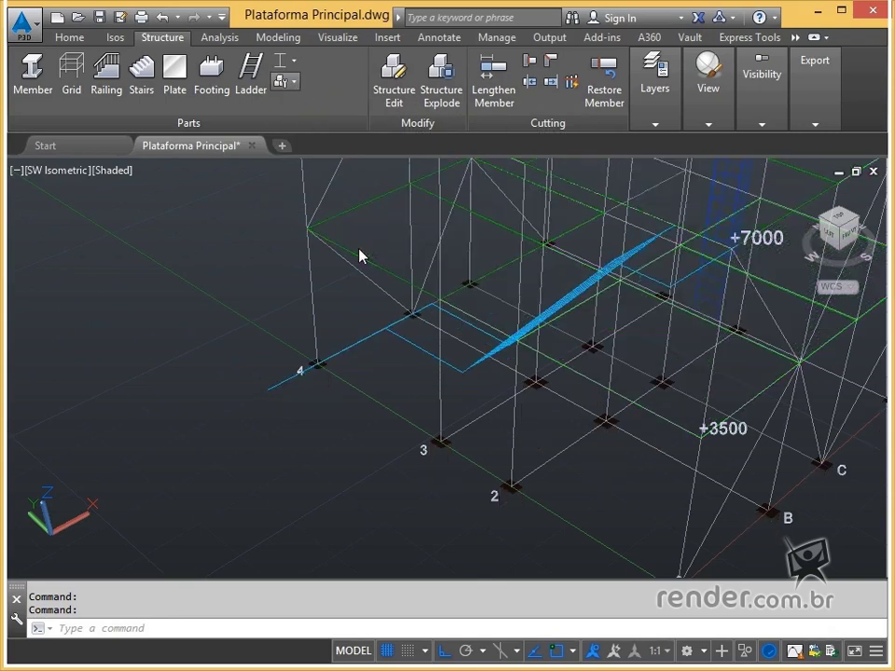
pyautogui.click(662, 124)
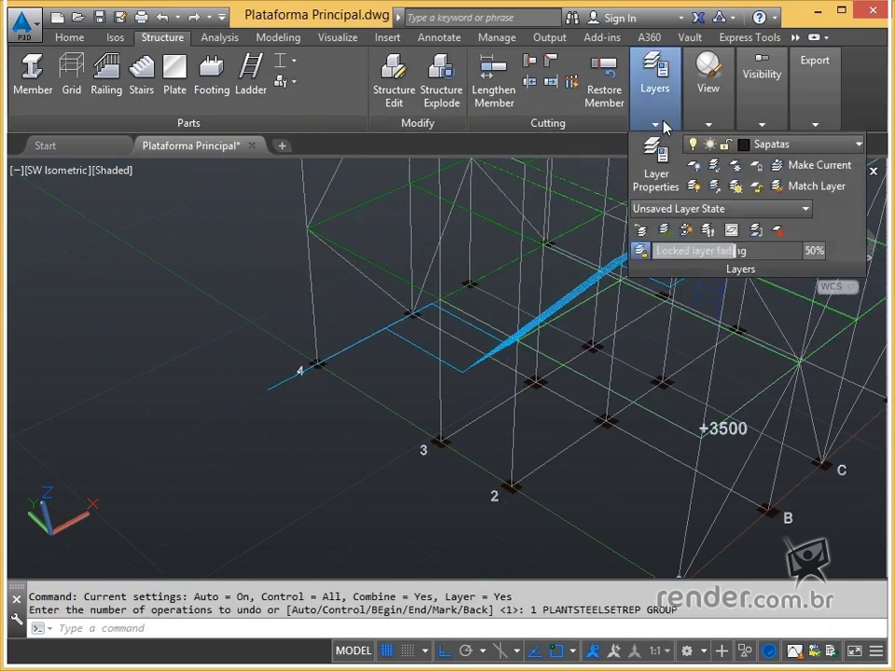
pyautogui.click(771, 146)
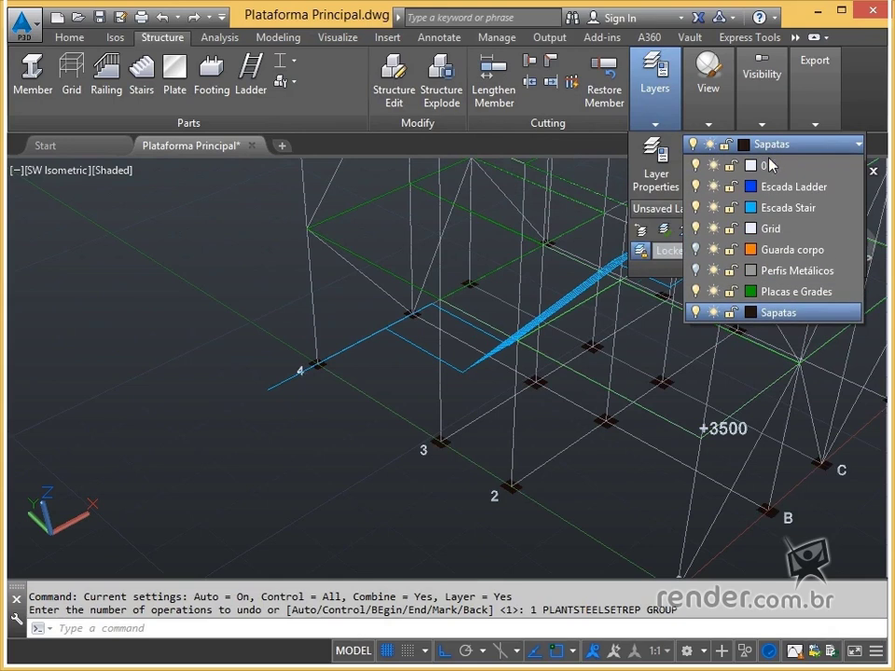
pyautogui.click(763, 207)
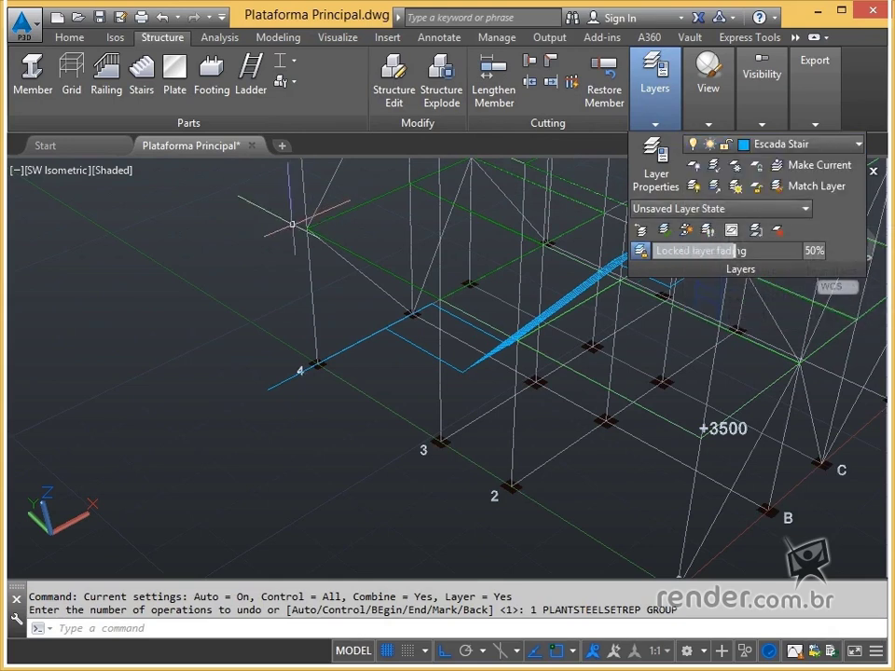
# - Bring up the Create Plate/Grate settings for a 20-thick ASTM A36 plate
pyautogui.click(713, 303)
pyautogui.press('Escape')
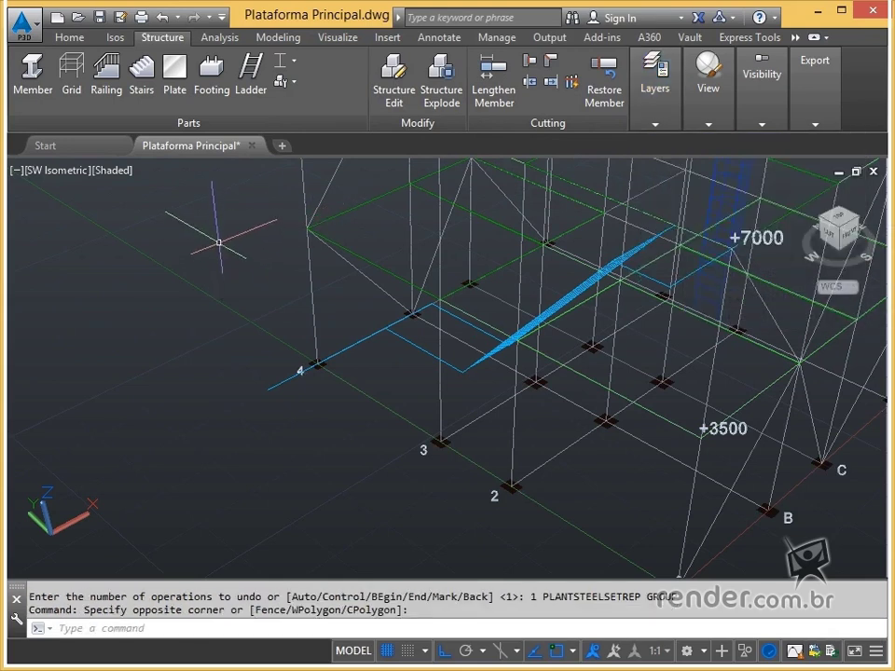
pyautogui.click(175, 76)
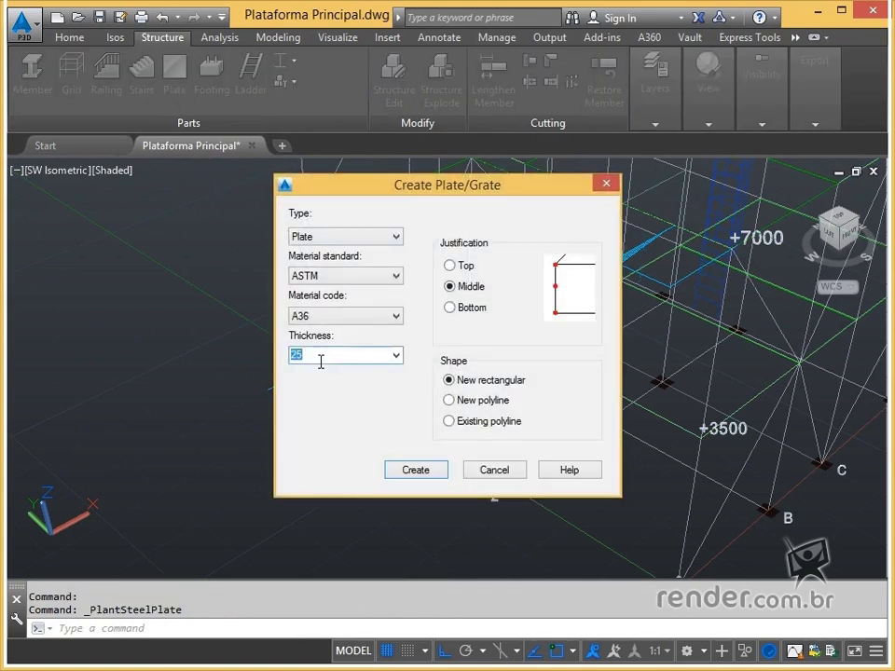
# - Draw the first rectangular landing plate from two opposite corners
pyautogui.click(415, 470)
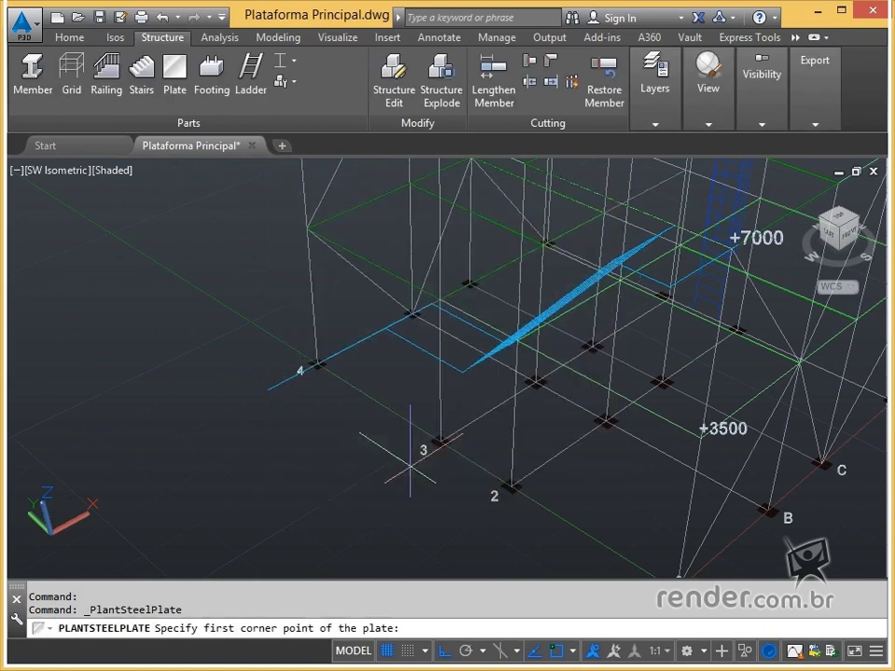
pyautogui.click(461, 372)
pyautogui.click(434, 303)
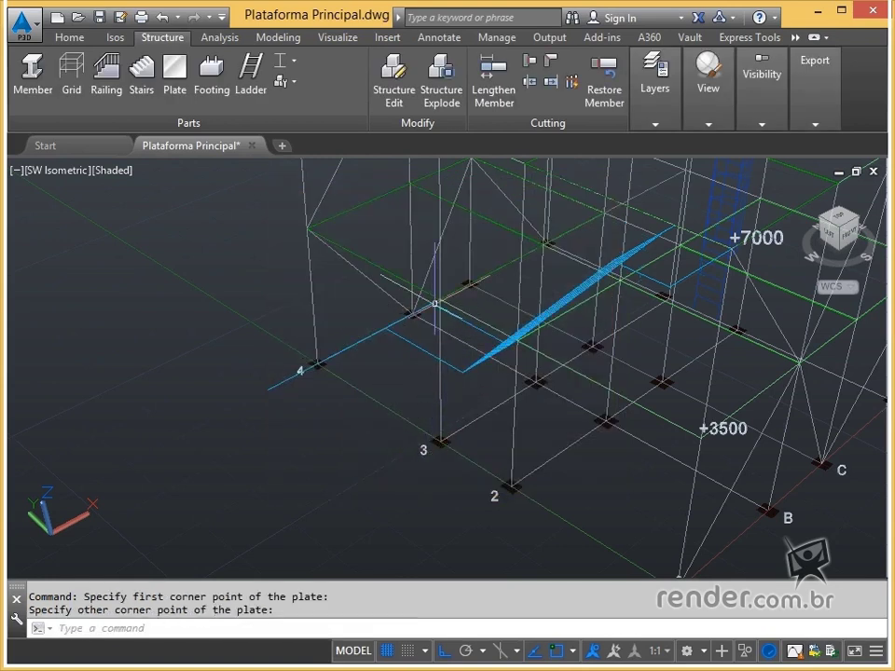
# - Add a second A36 plate, 20 thick, for the upper stair landing
pyautogui.keyDown('shift'); pyautogui.moveTo(414, 273); pyautogui.dragTo(524, 399, button='middle'); pyautogui.keyUp('shift')
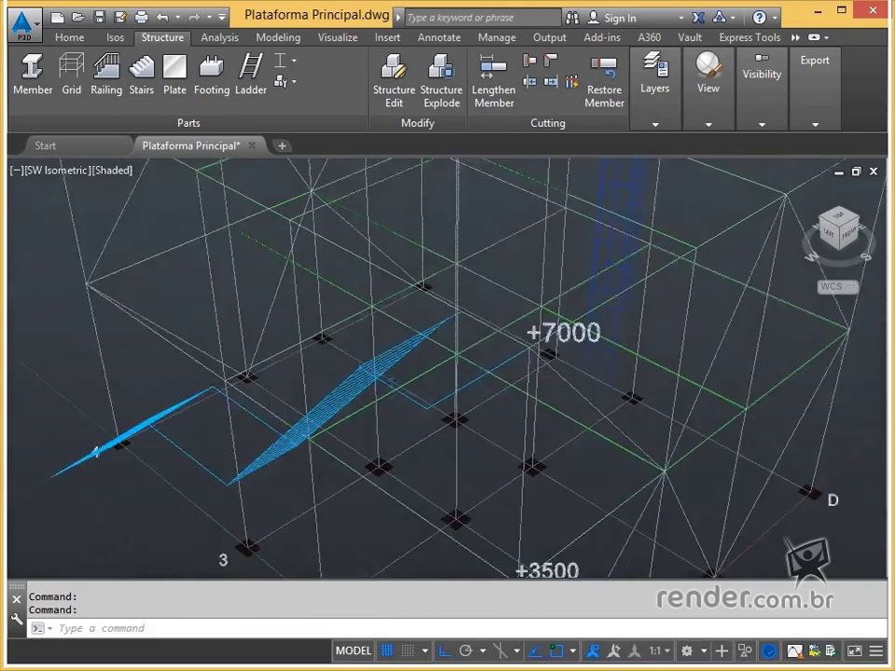
pyautogui.scroll(3, 441, 388)
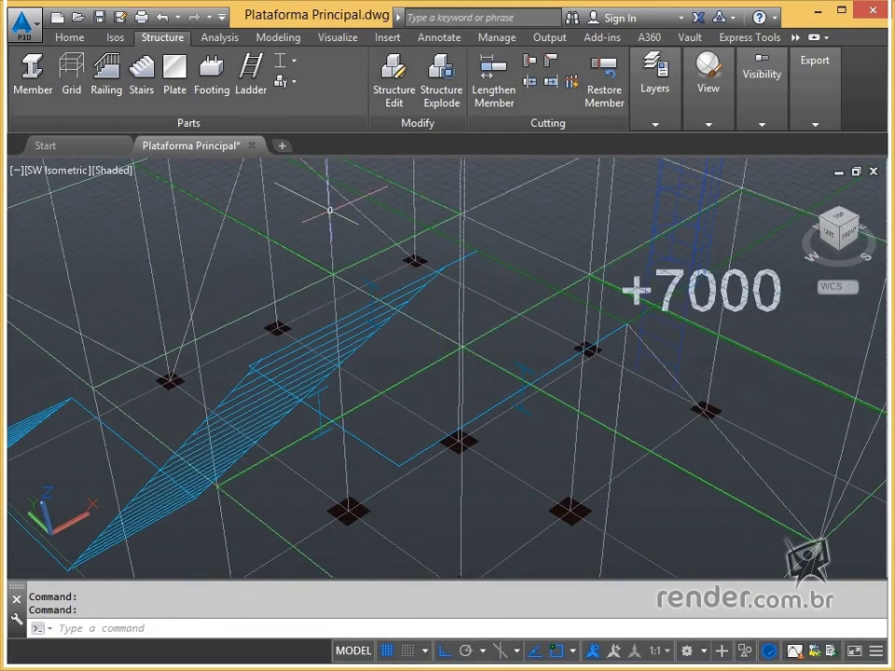
pyautogui.click(177, 84)
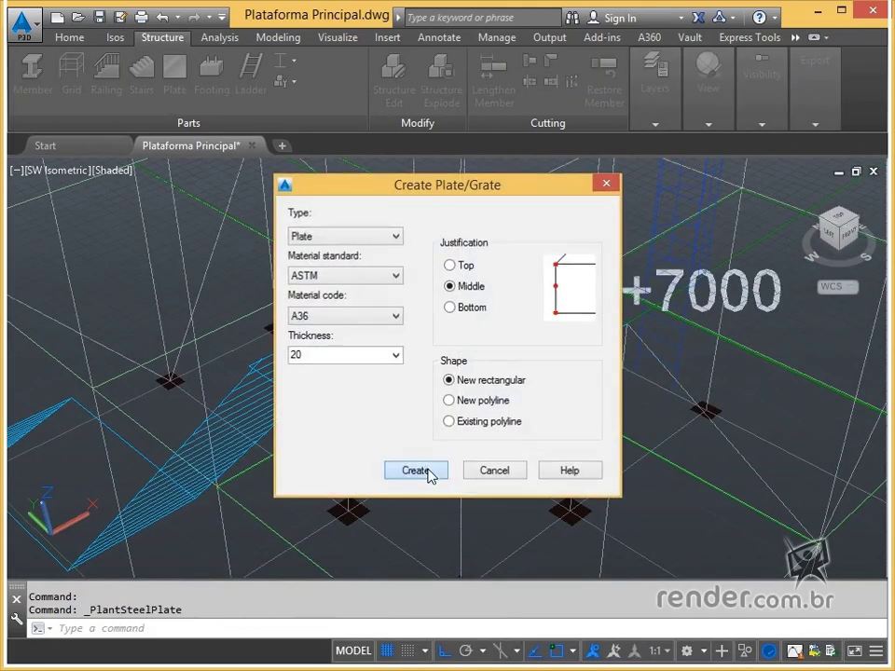
pyautogui.click(429, 473)
pyautogui.click(399, 464)
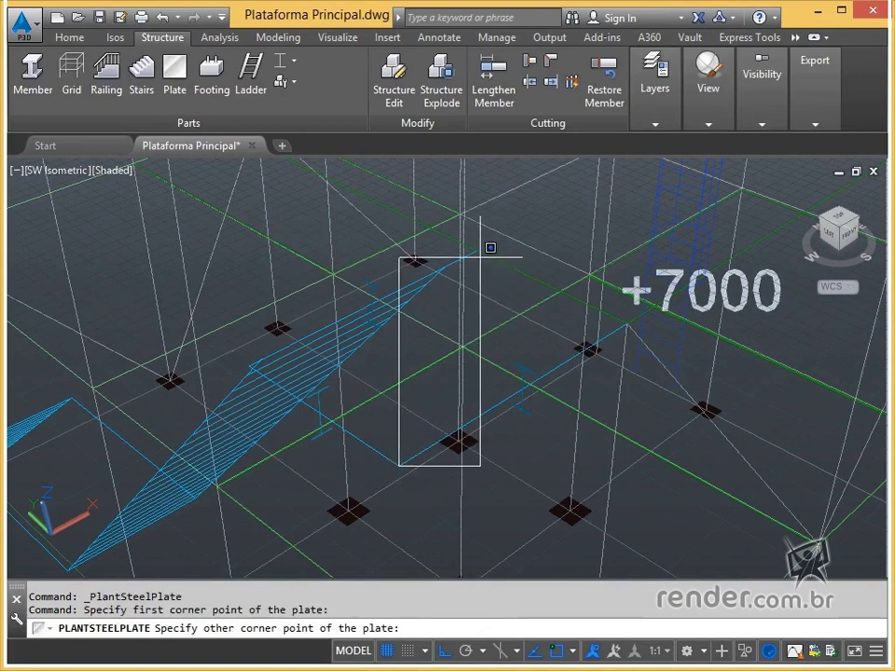
pyautogui.click(482, 251)
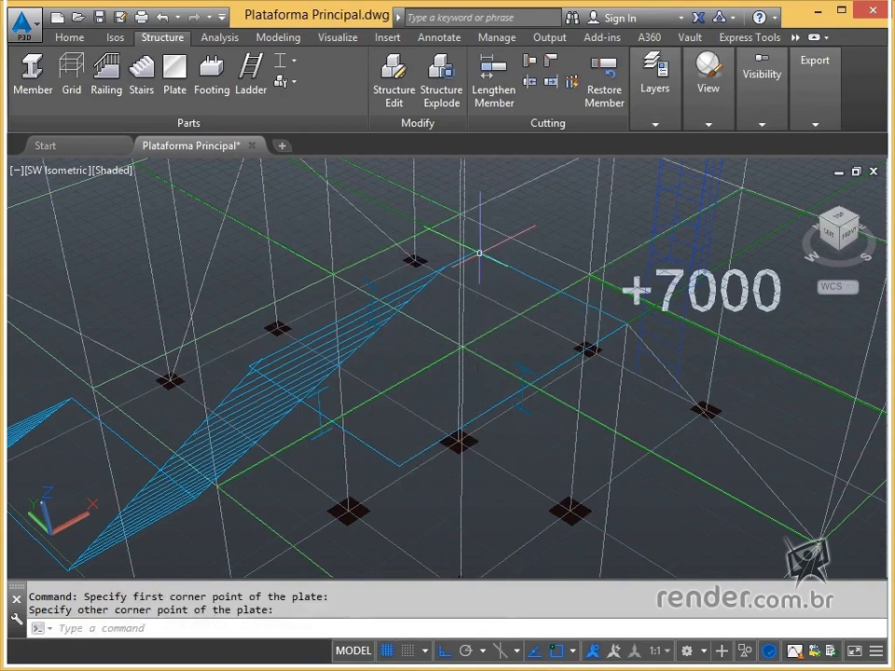
pyautogui.press('Escape')
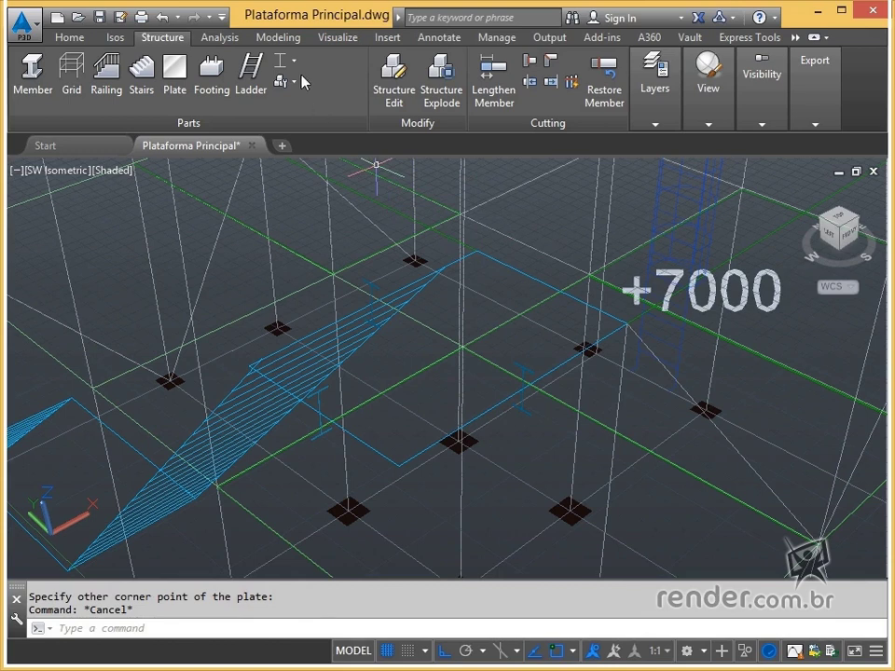
pyautogui.click(298, 72)
# - Switch to Shape Model display, turn on Guarda corpo and Perfis Metálicos, and turn off Grid
pyautogui.click(327, 194)
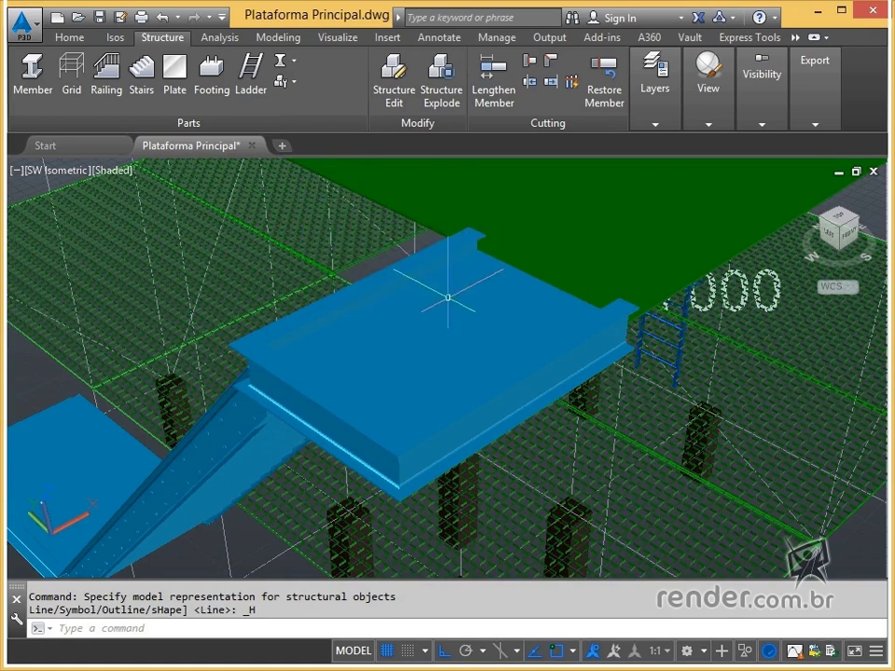
pyautogui.scroll(-5, 409, 332)
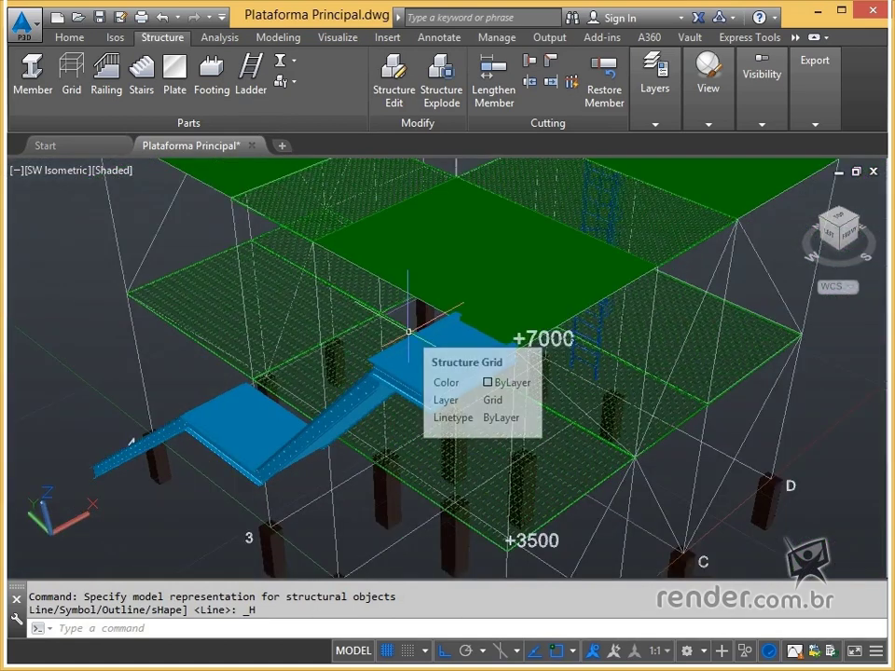
pyautogui.click(655, 124)
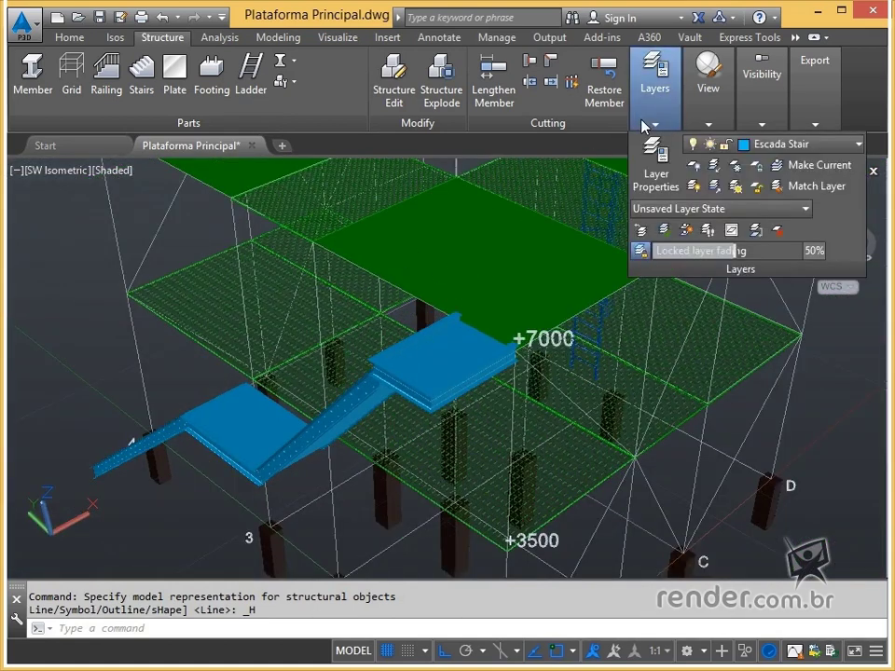
pyautogui.click(781, 151)
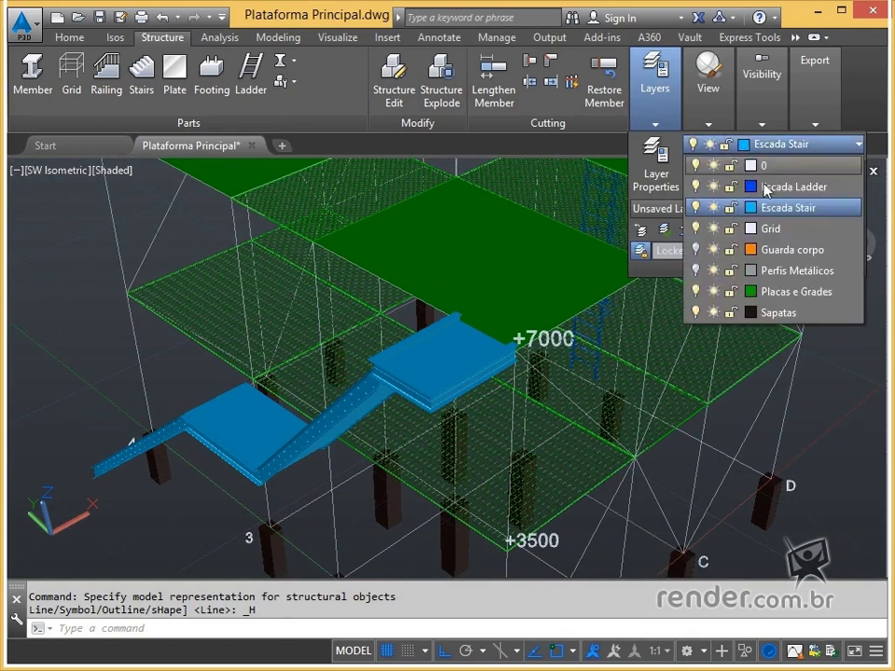
pyautogui.click(695, 249)
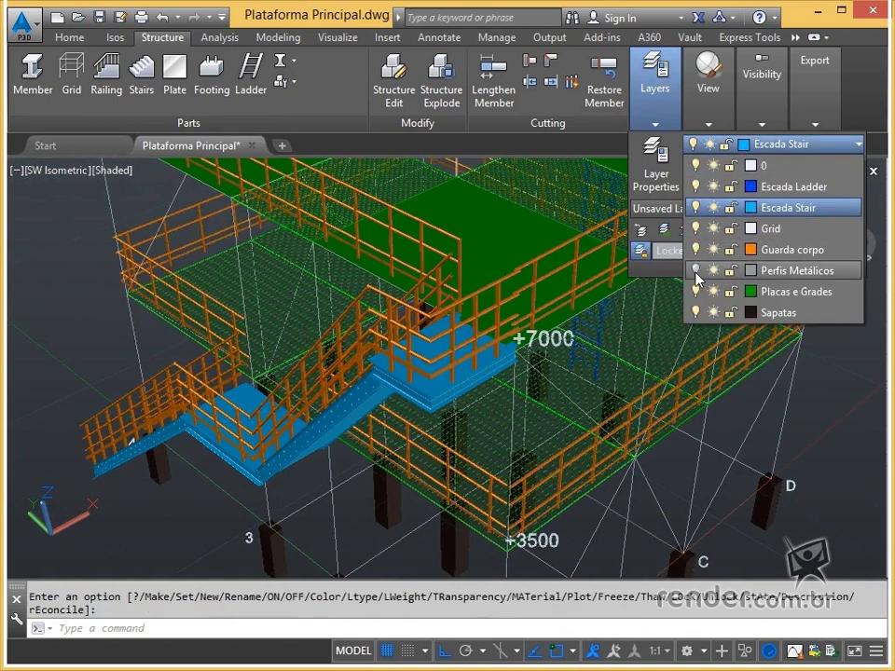
pyautogui.click(695, 271)
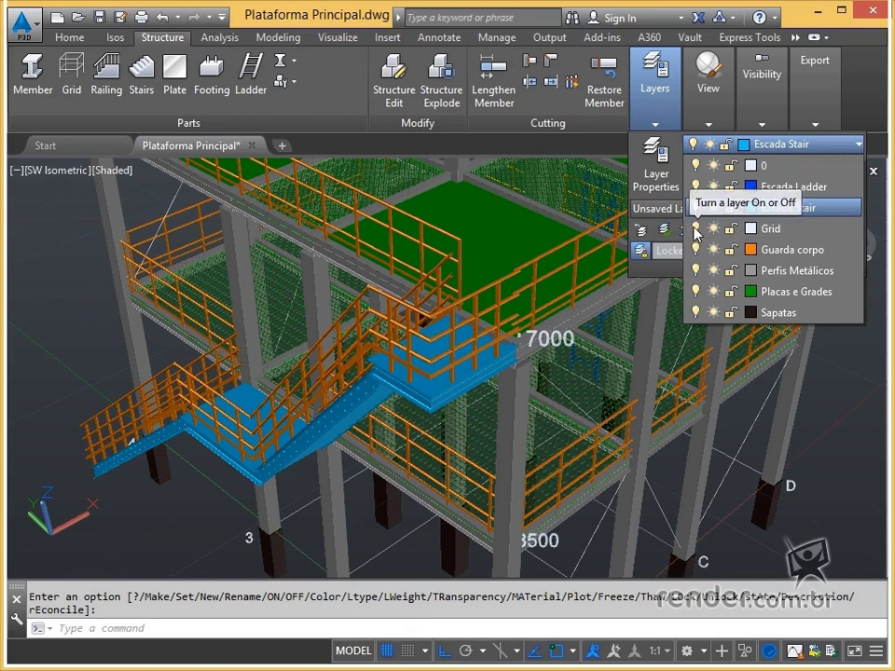
pyautogui.click(695, 229)
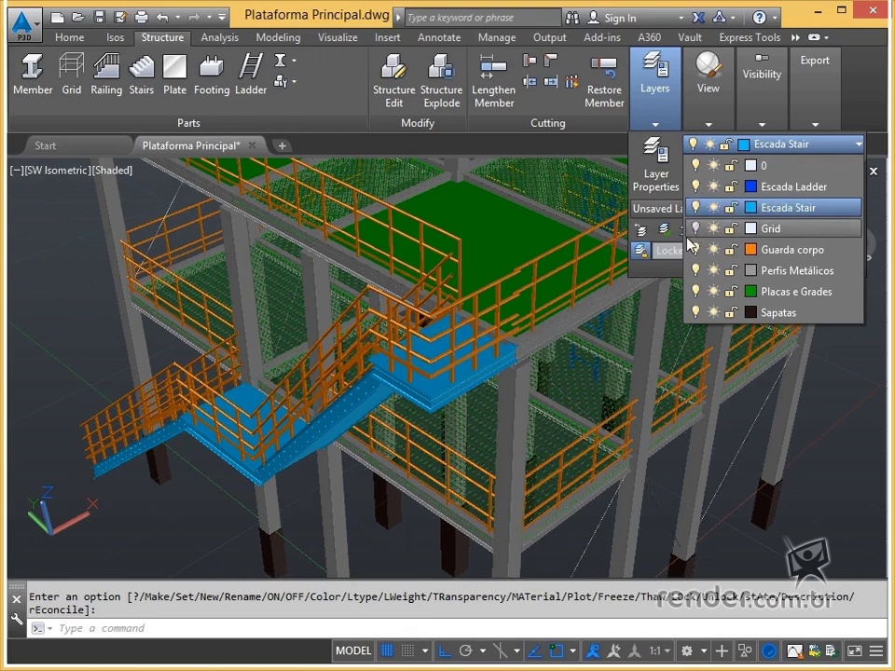
pyautogui.click(68, 346)
pyautogui.press('Escape')
pyautogui.scroll(-2, 56, 243)
pyautogui.scroll(-1, 442, 325)
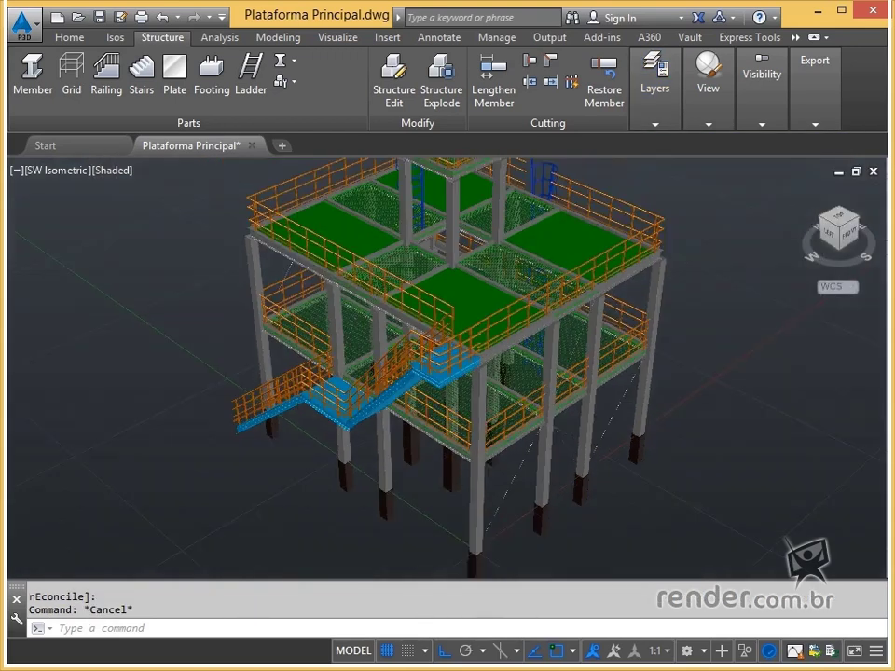
pyautogui.scroll(-1, 459, 325)
pyautogui.keyDown('shift'); pyautogui.moveTo(460, 326); pyautogui.dragTo(409, 366, button='middle'); pyautogui.keyUp('shift')
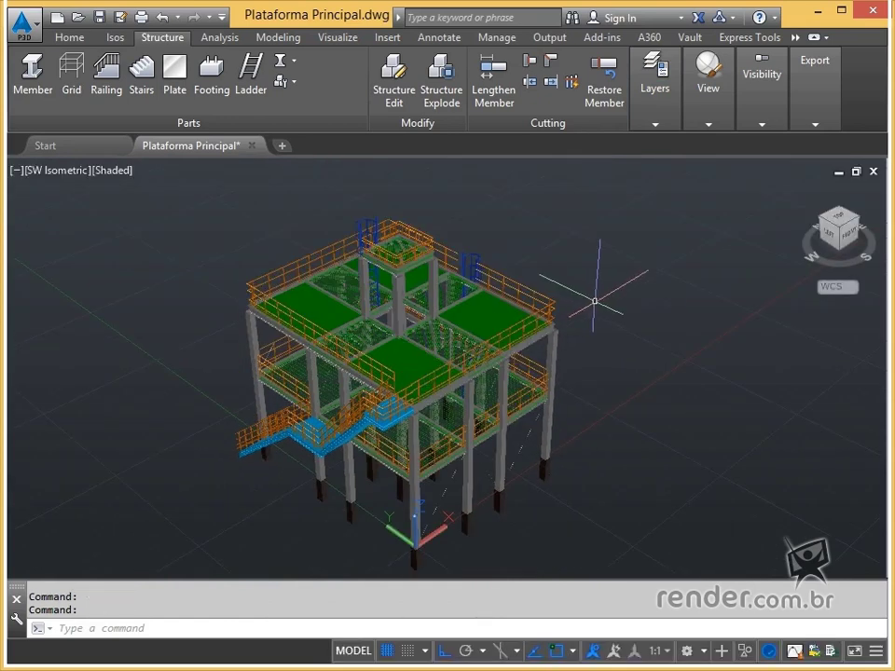
pyautogui.moveTo(836, 228)
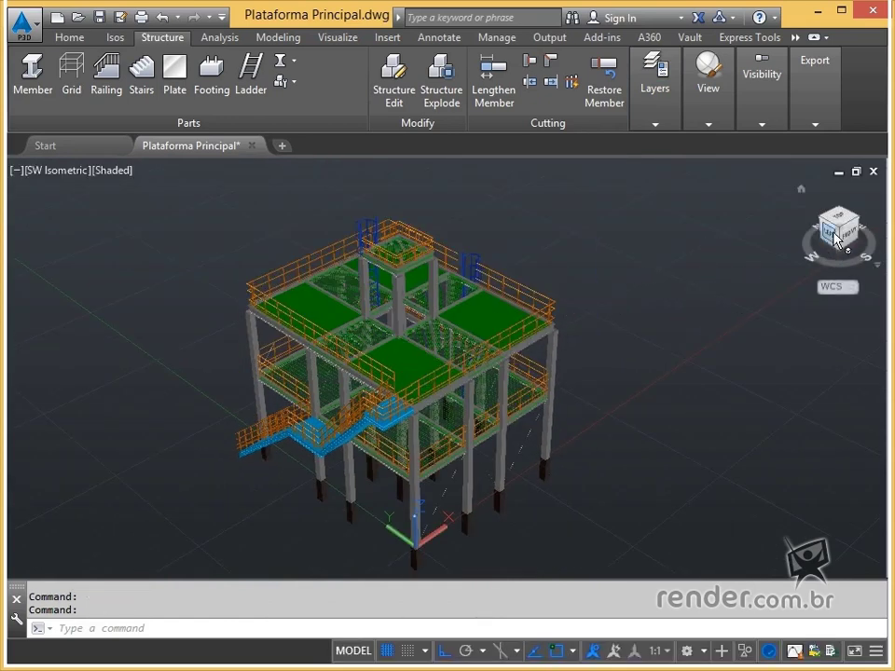
pyautogui.scroll(3, 575, 426)
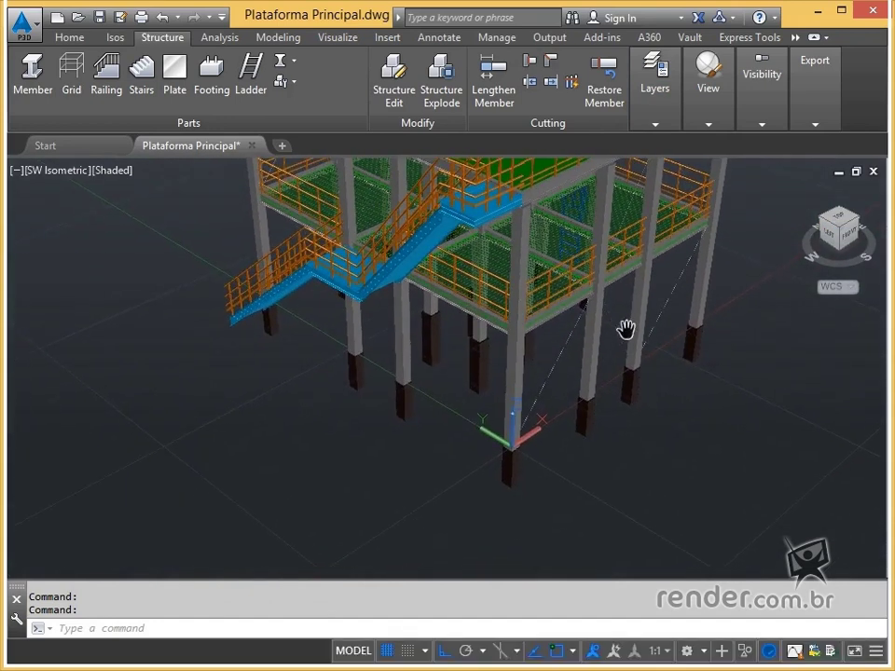
pyautogui.scroll(2, 477, 351)
pyautogui.scroll(2, 478, 350)
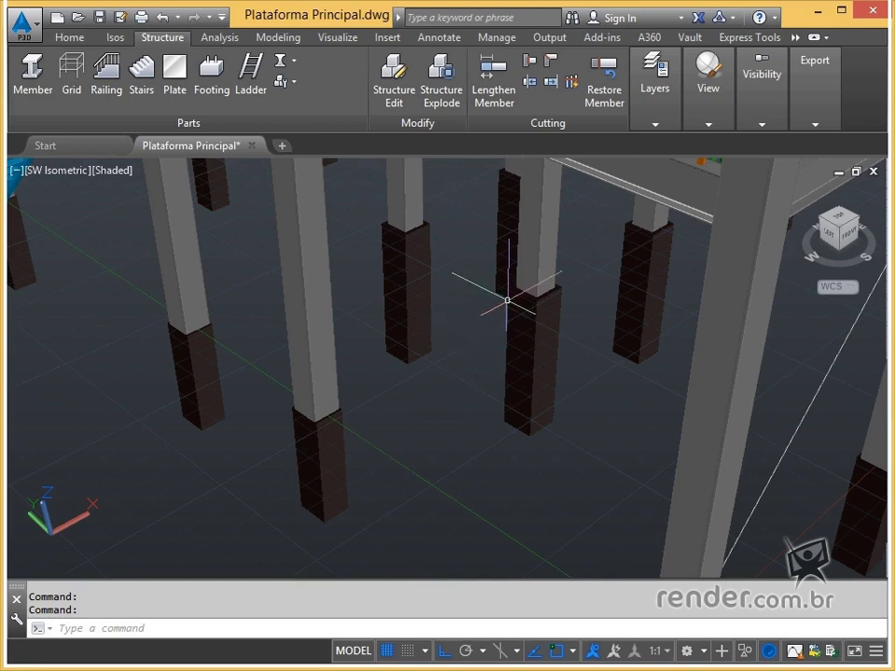
pyautogui.click(531, 355)
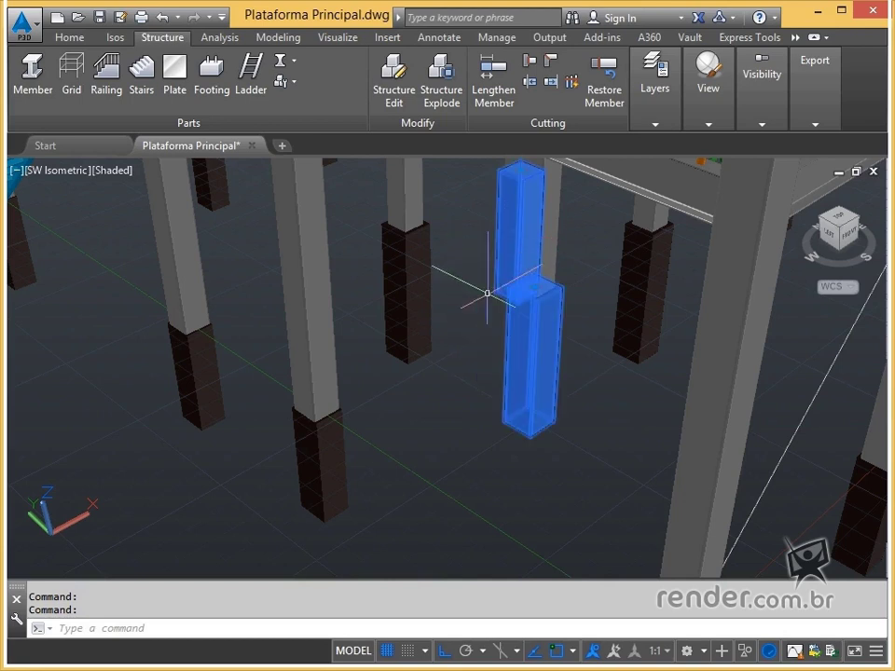
pyautogui.press('Escape')
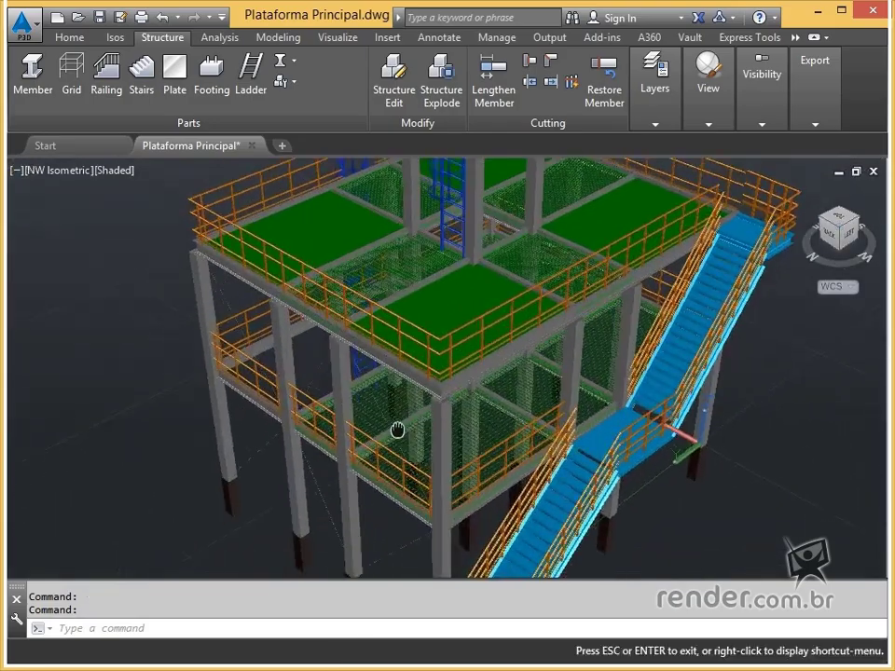
pyautogui.moveTo(397, 430)
pyautogui.mouseDown()
pyautogui.moveTo(520, 271)
pyautogui.moveTo(283, 339)
pyautogui.moveTo(275, 352)
pyautogui.moveTo(300, 417)
pyautogui.mouseUp()
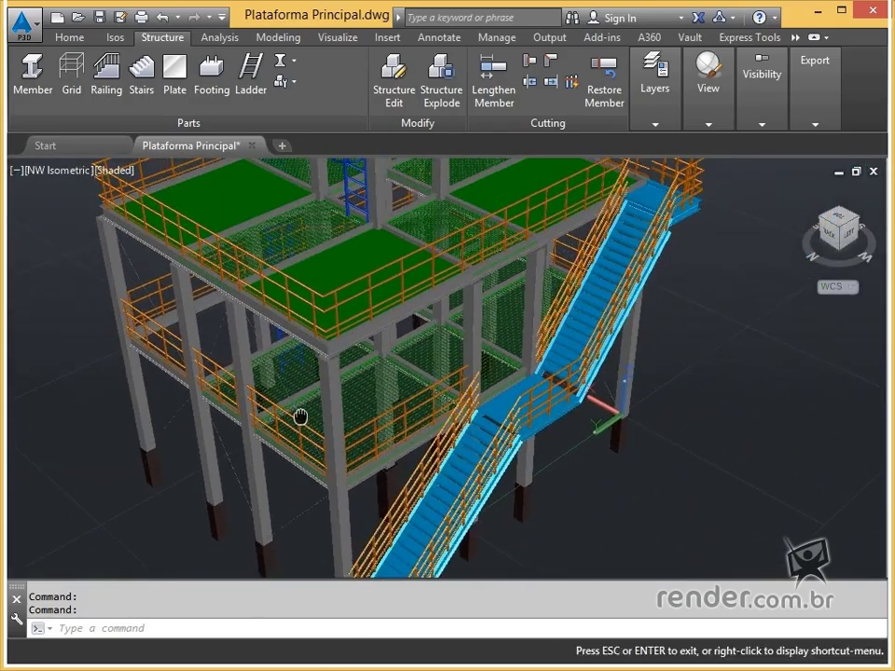